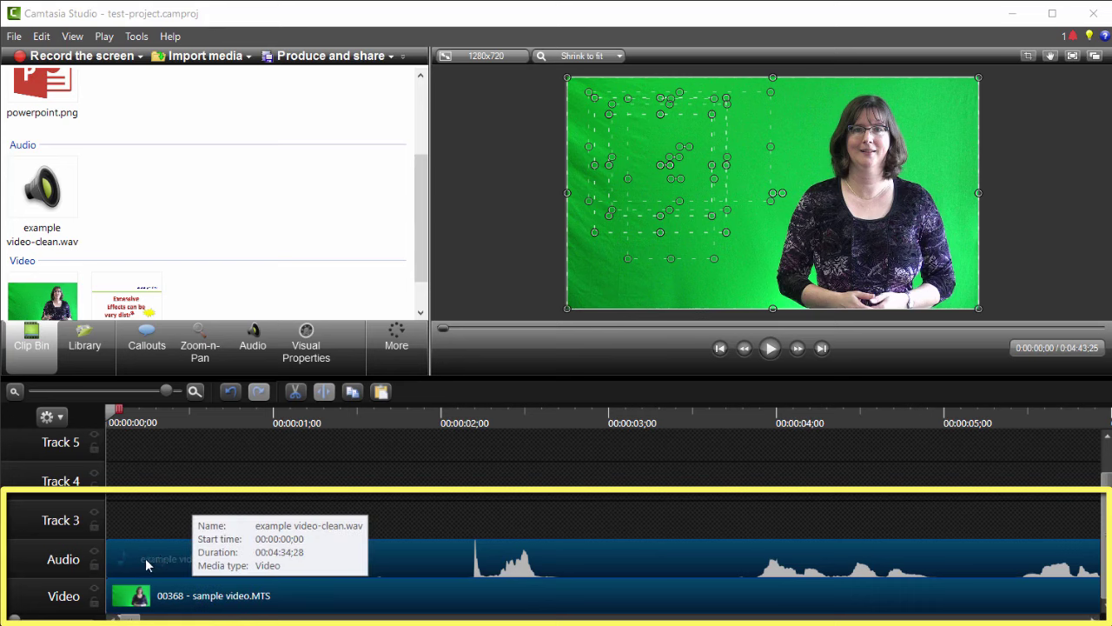
- Shift the sample video and its audio clip a few seconds right, leaving an empty gap at the start
drag(144, 559, 738, 573)
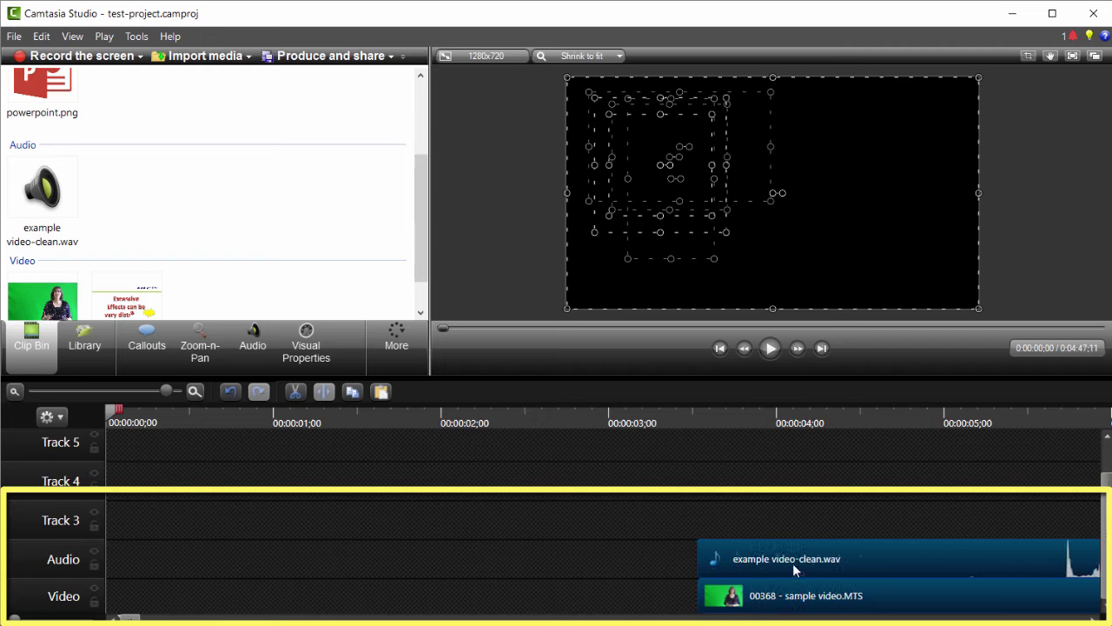
click(15, 391)
click(16, 391)
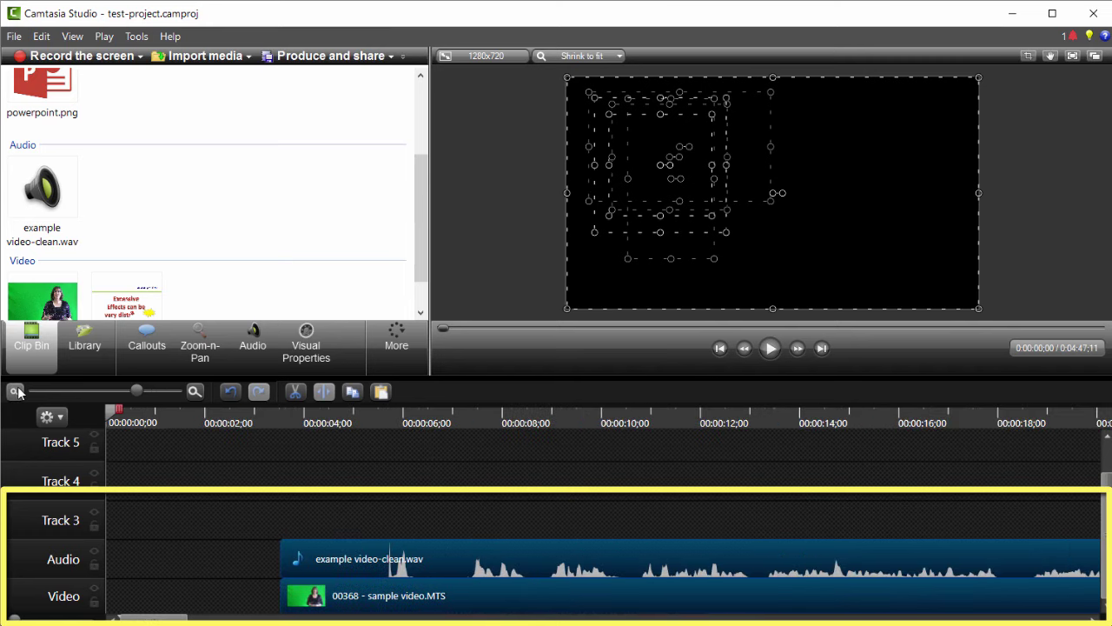
click(16, 391)
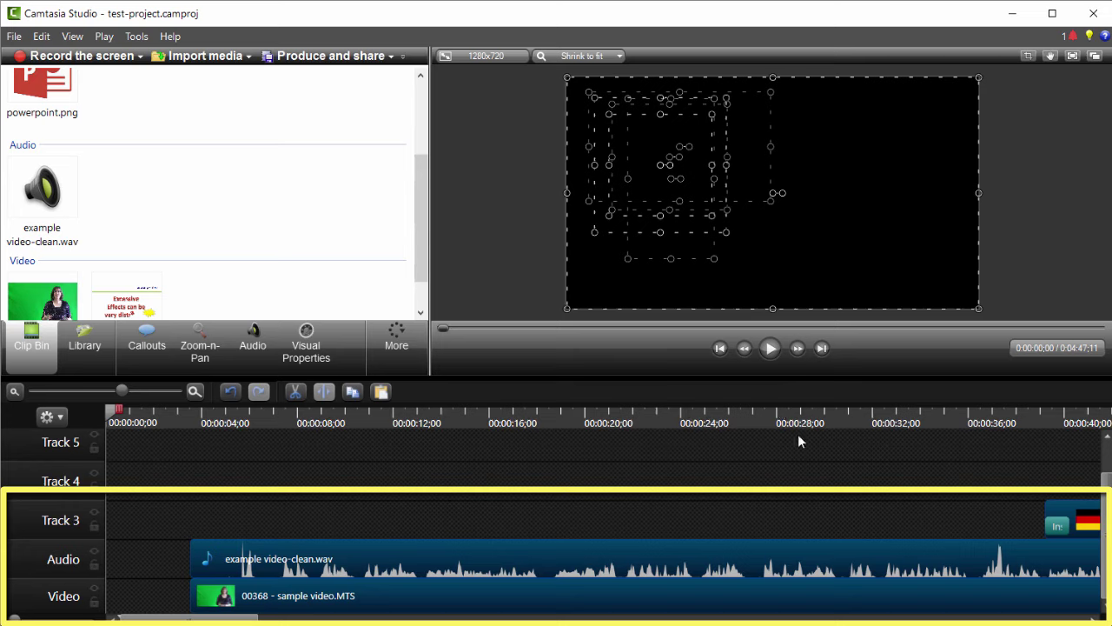
click(634, 484)
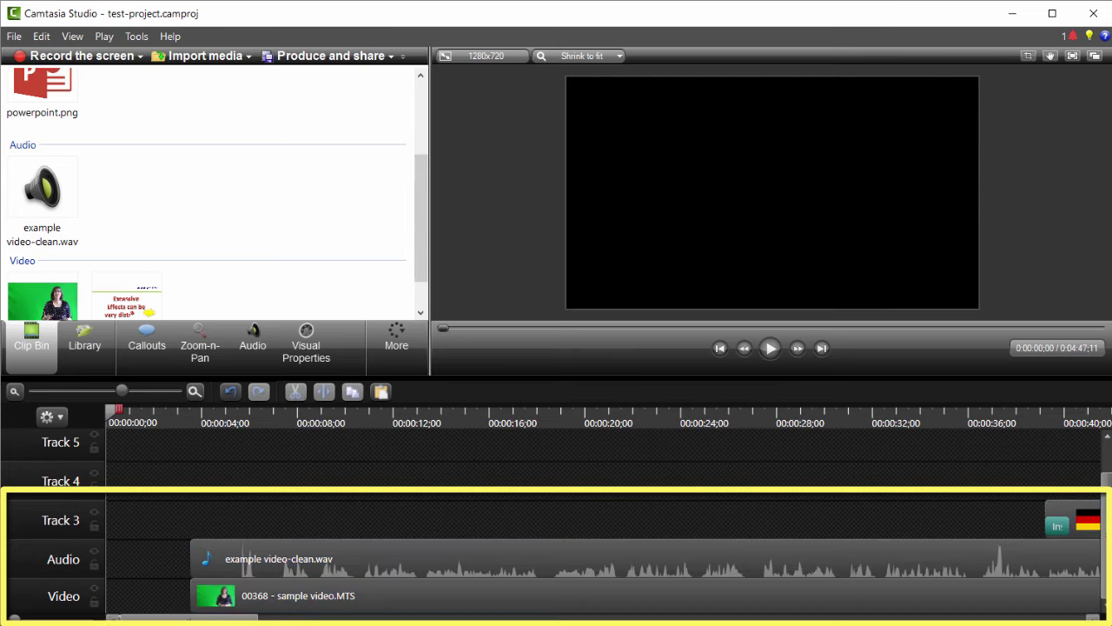
click(195, 391)
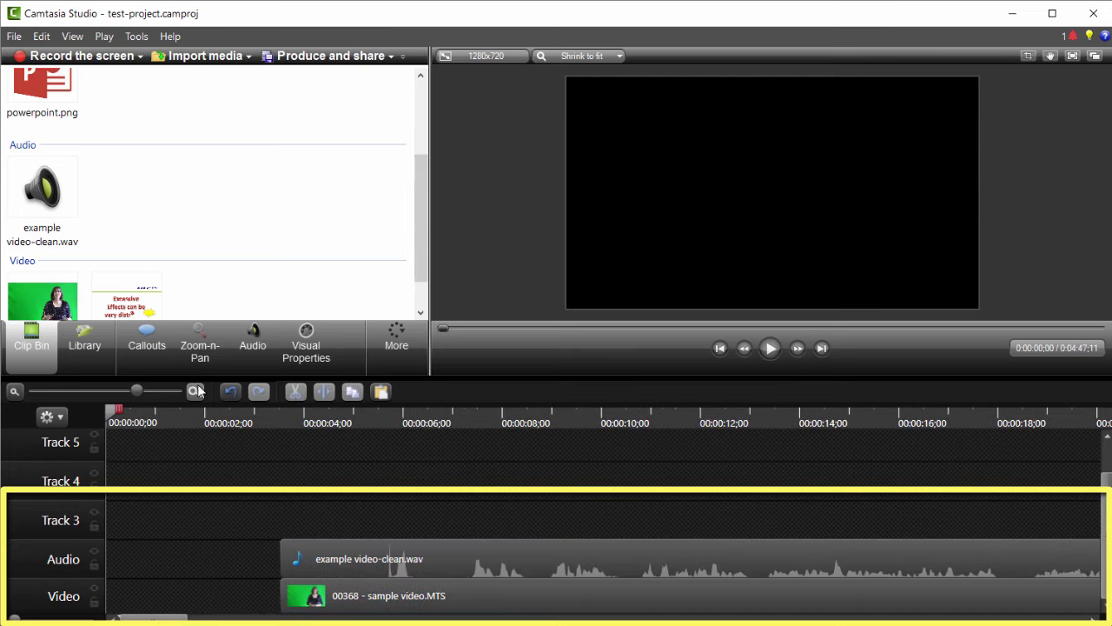
click(196, 391)
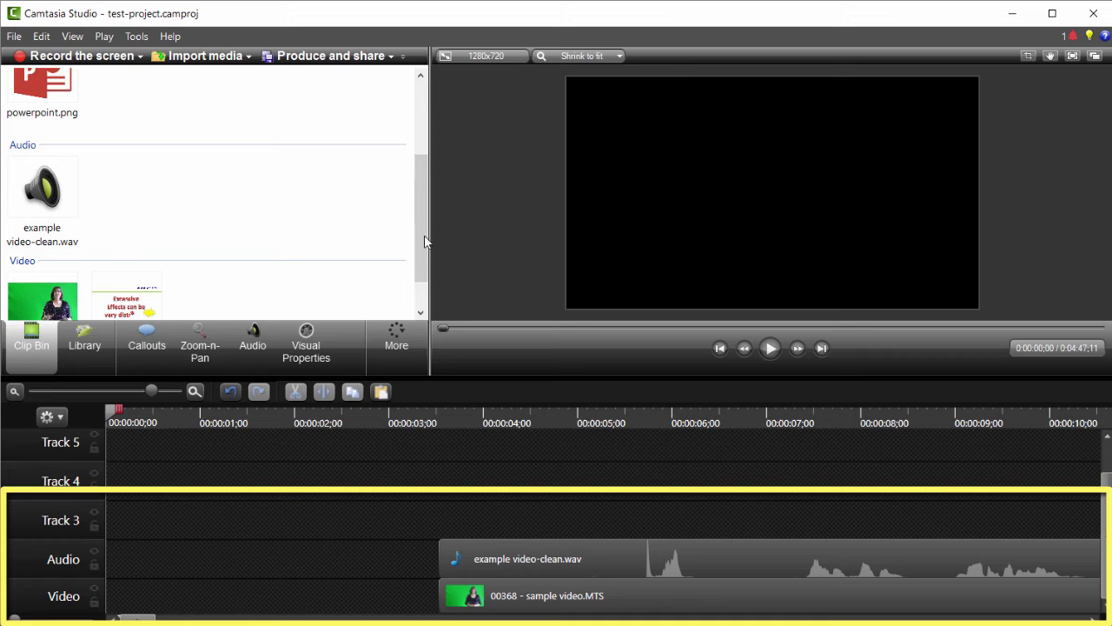
drag(424, 235, 424, 161)
drag(68, 132, 198, 519)
drag(44, 132, 167, 519)
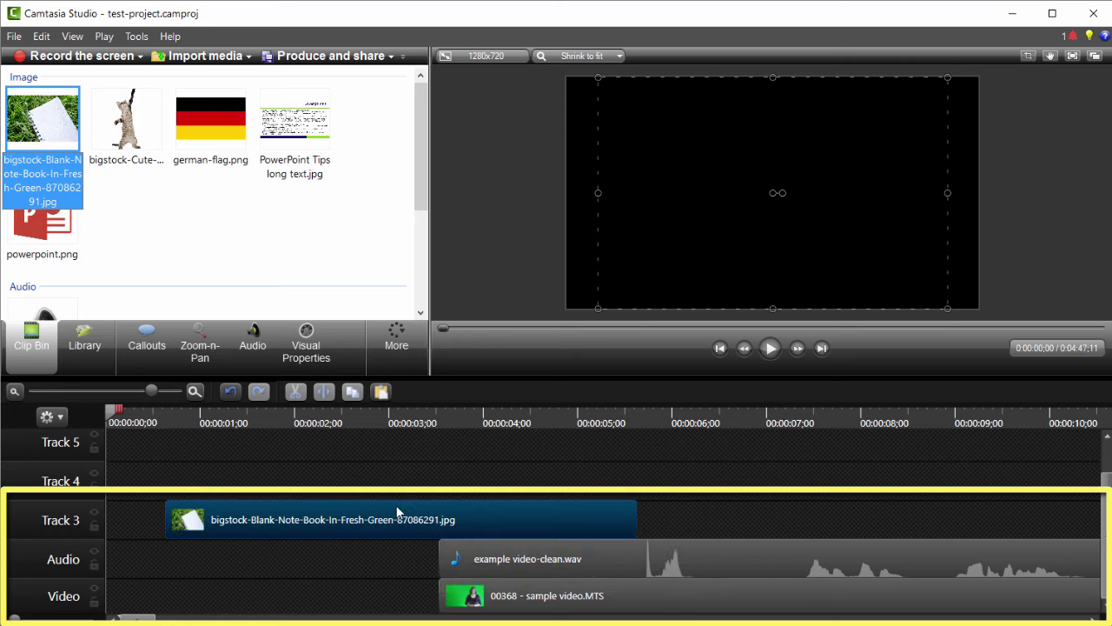
key(Delete)
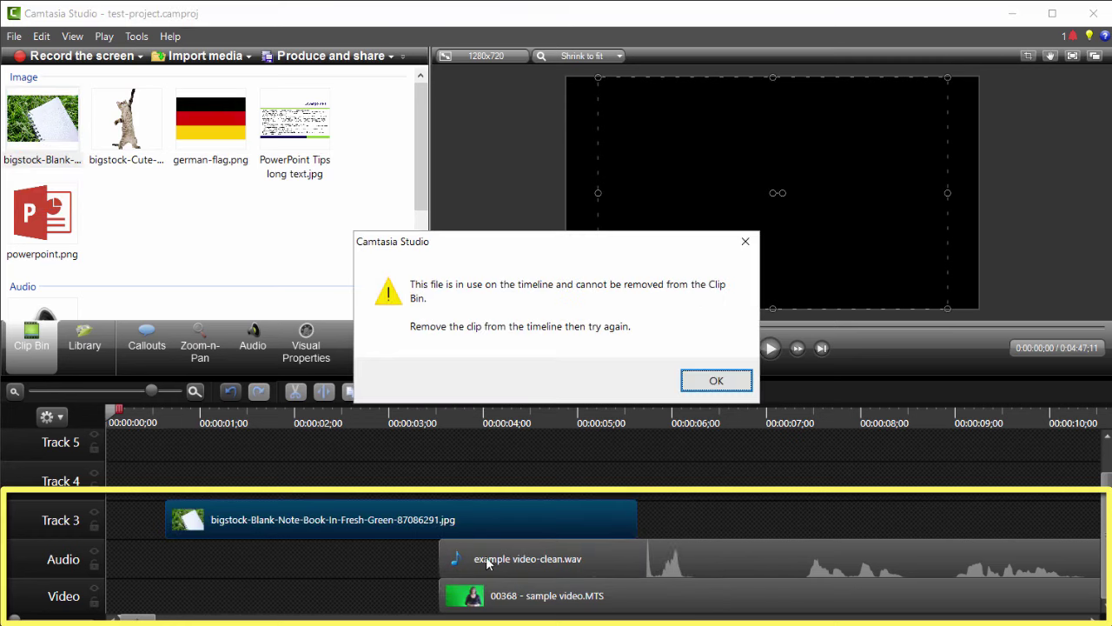
click(722, 382)
click(417, 513)
key(Delete)
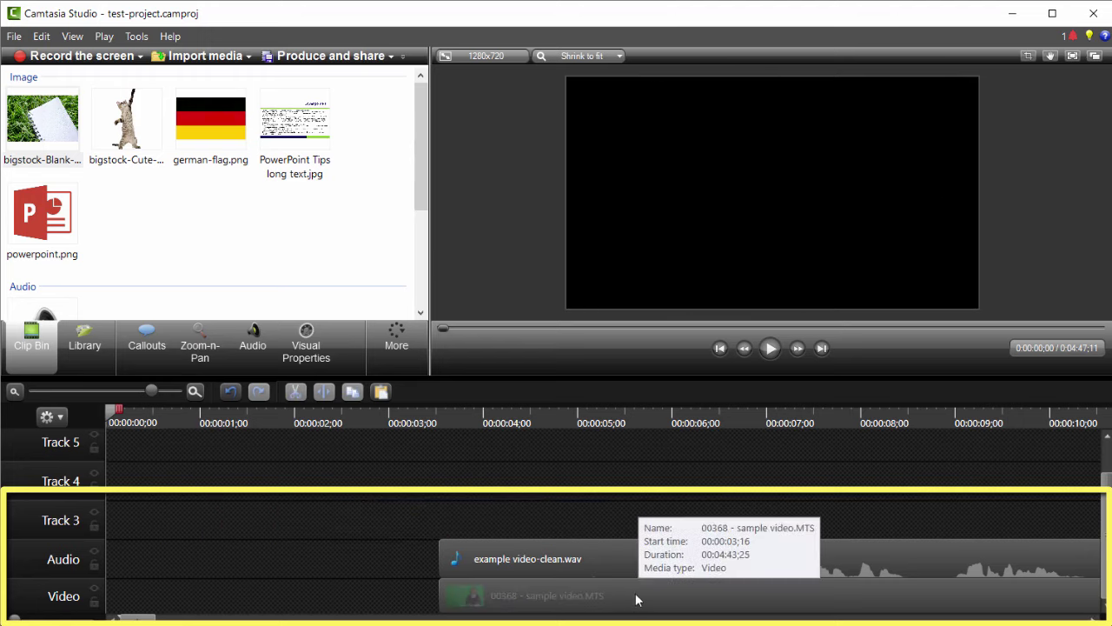
click(43, 115)
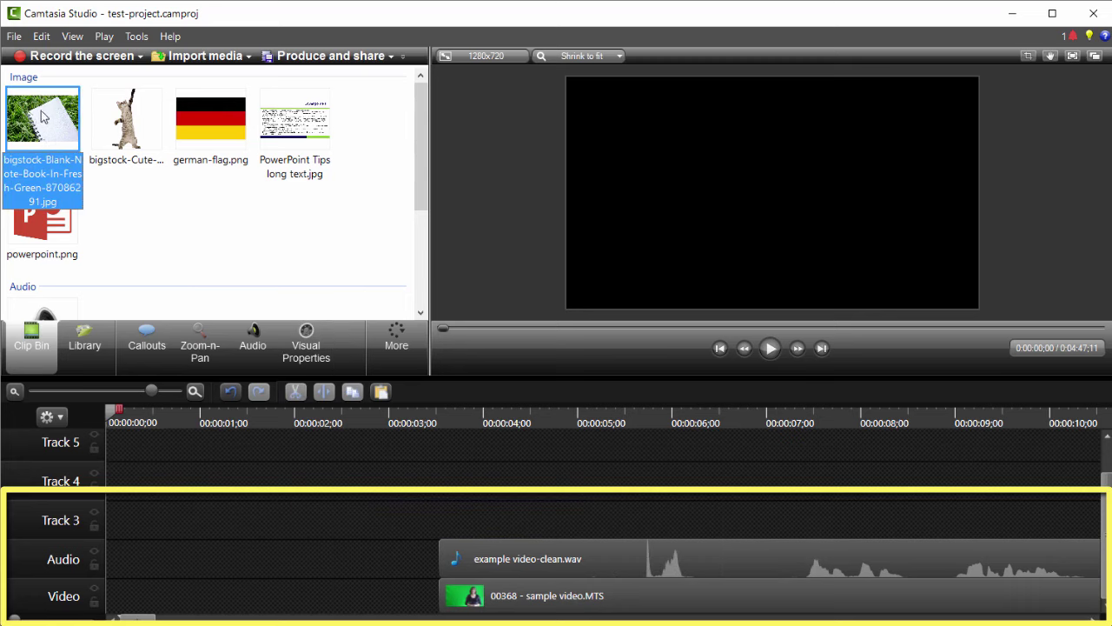
drag(42, 112, 148, 601)
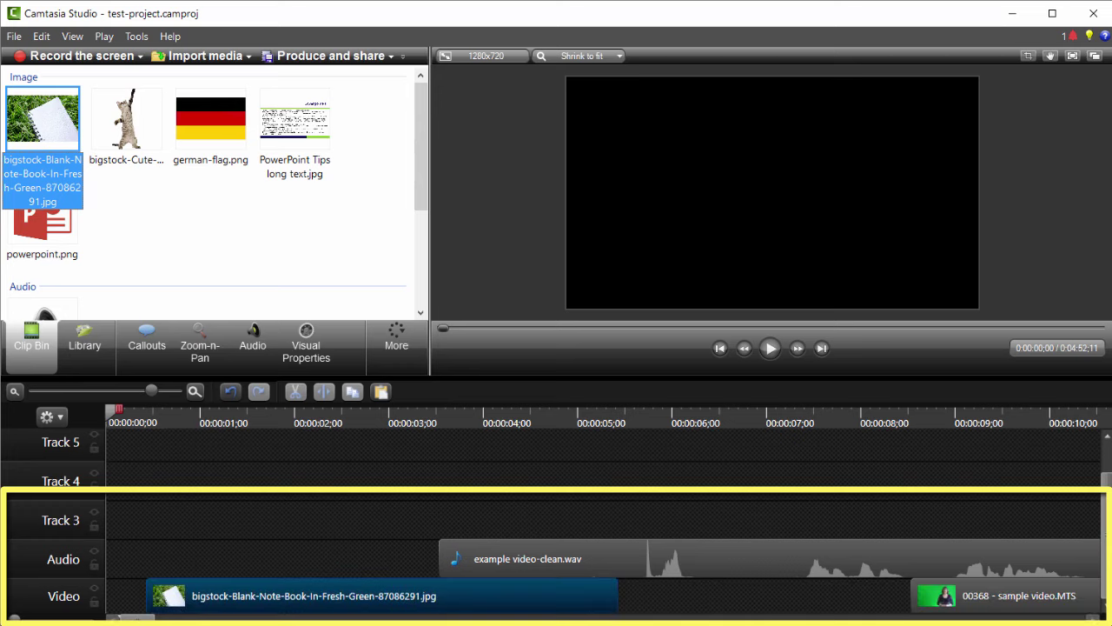
mouse_move(380, 615)
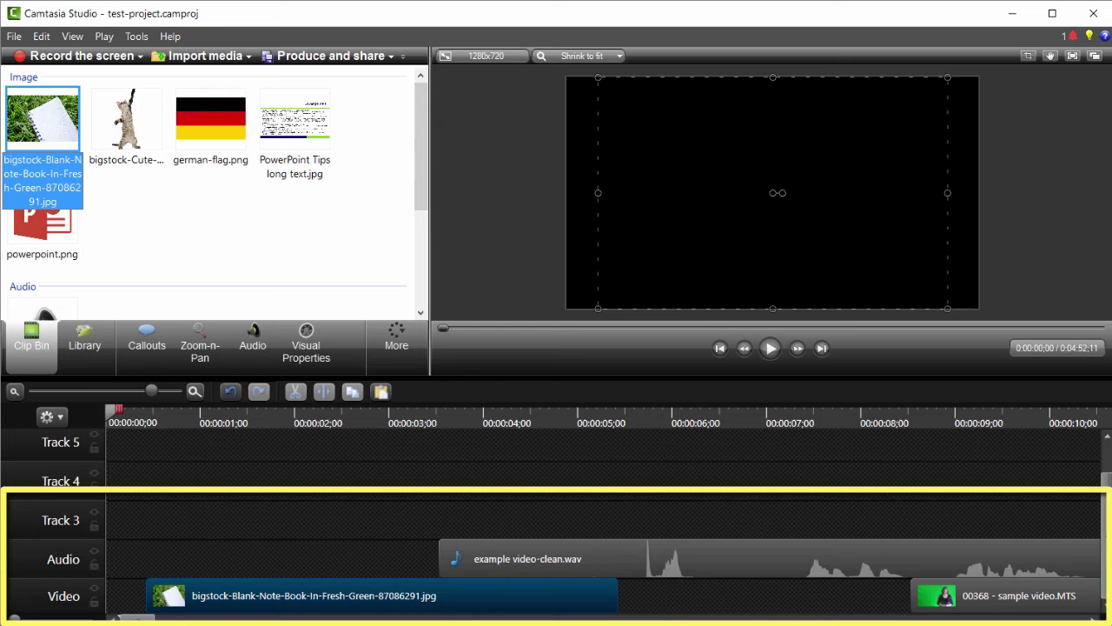
mouse_move(804, 624)
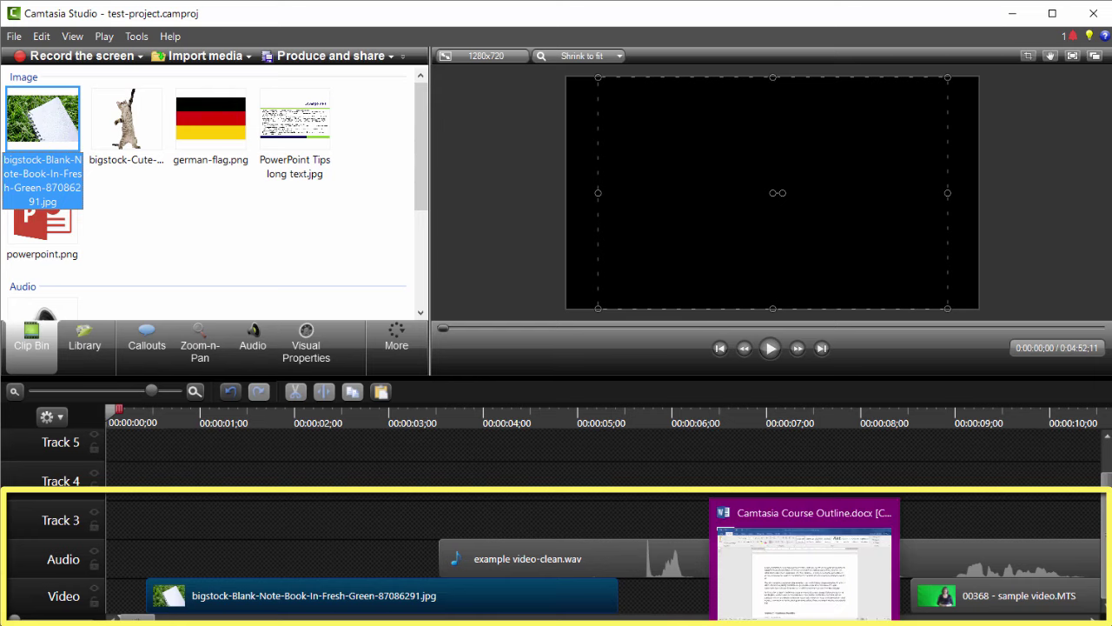
key(Delete)
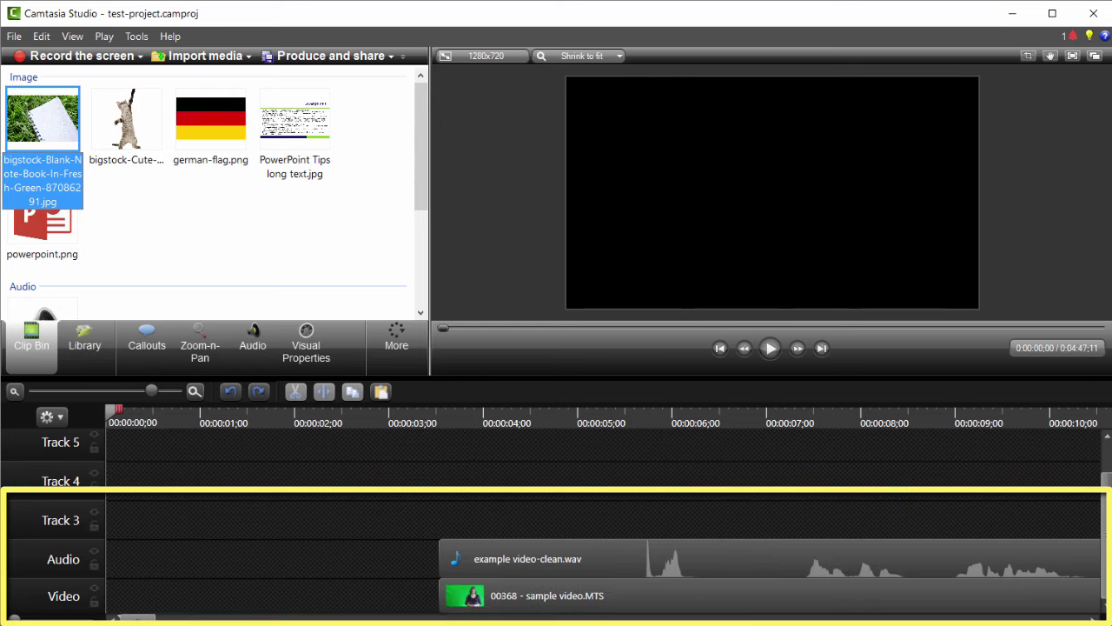
- Add the notebook image from the Clip Bin, trim it, and place it at 0:00 on the Video track
drag(51, 103, 201, 528)
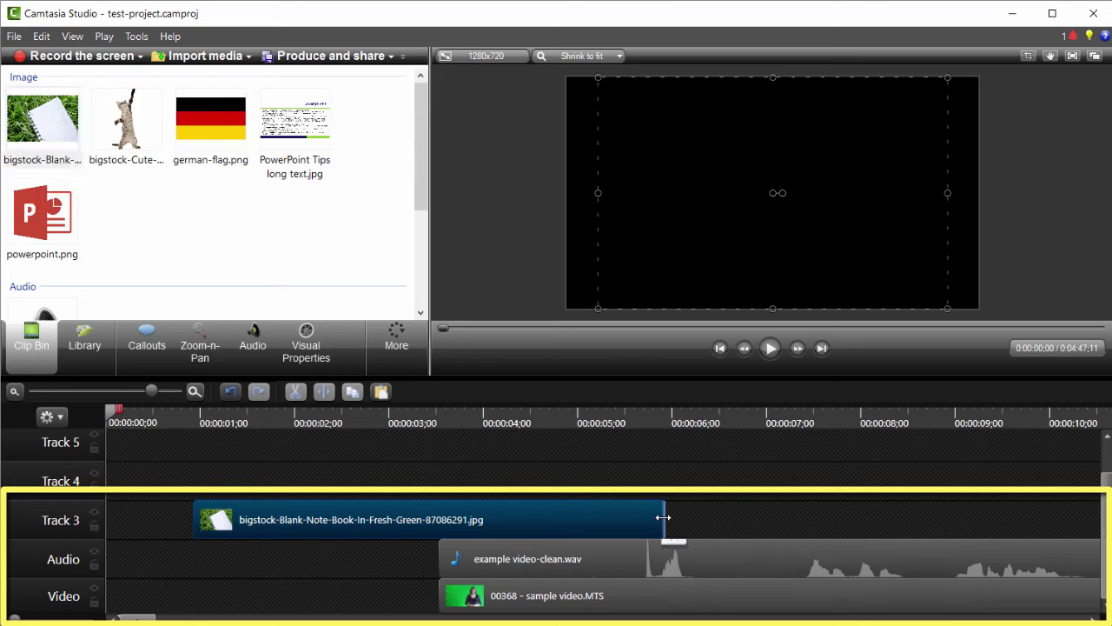
drag(660, 516, 441, 519)
drag(195, 514, 108, 516)
drag(310, 518, 315, 559)
drag(313, 611, 271, 598)
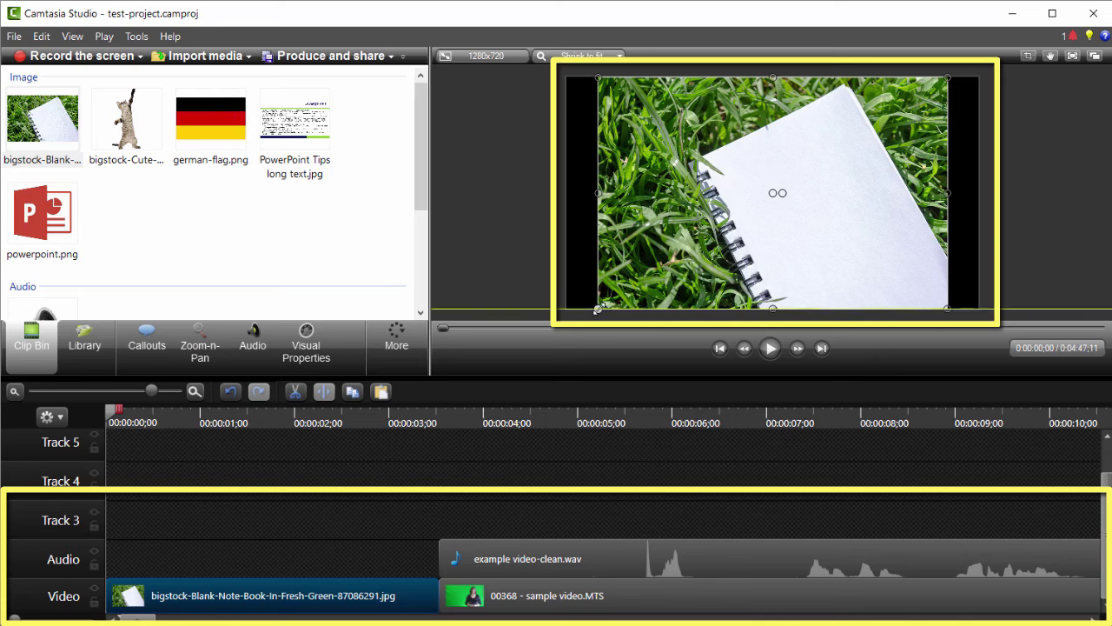
- Apply Zoom-n-Pan to the notebook image and set it to Scale to fit
drag(597, 308, 560, 331)
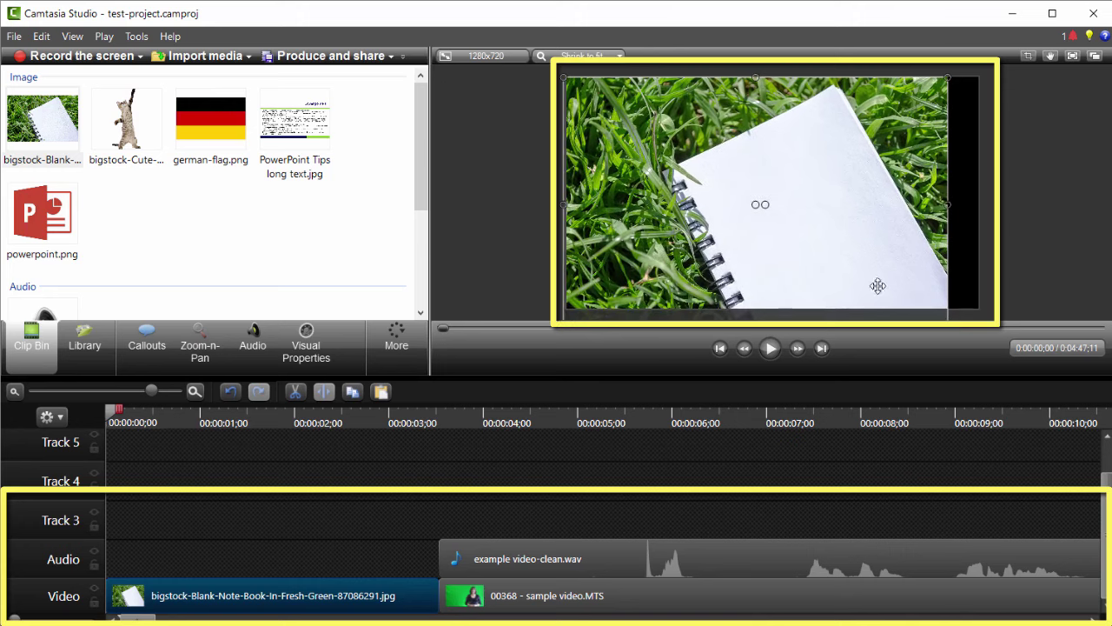
click(198, 351)
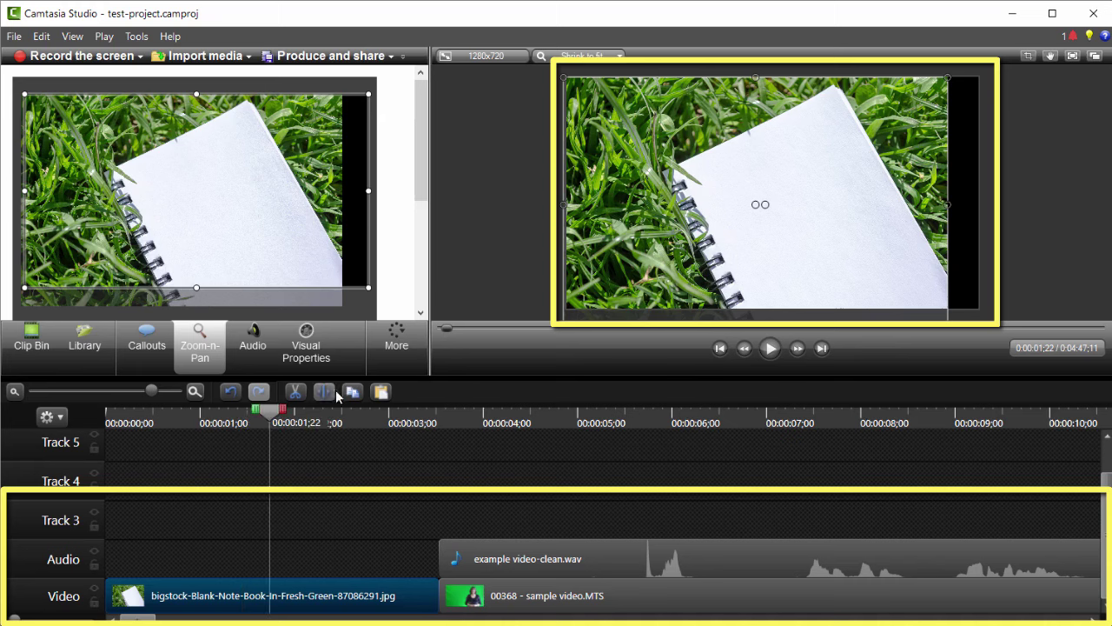
drag(424, 148, 424, 185)
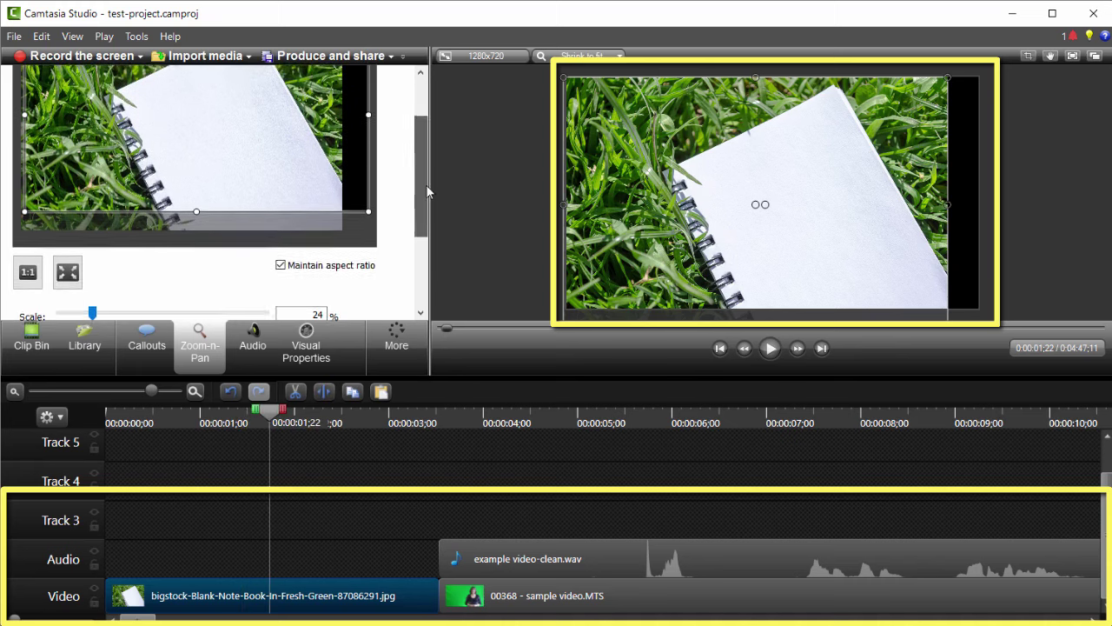
click(67, 271)
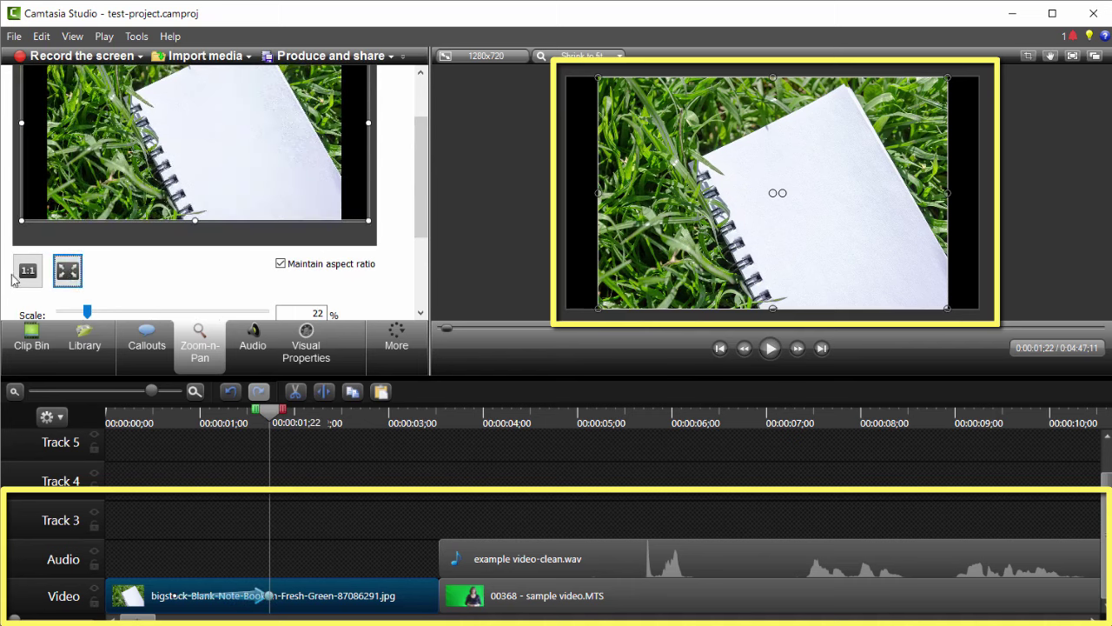
click(27, 271)
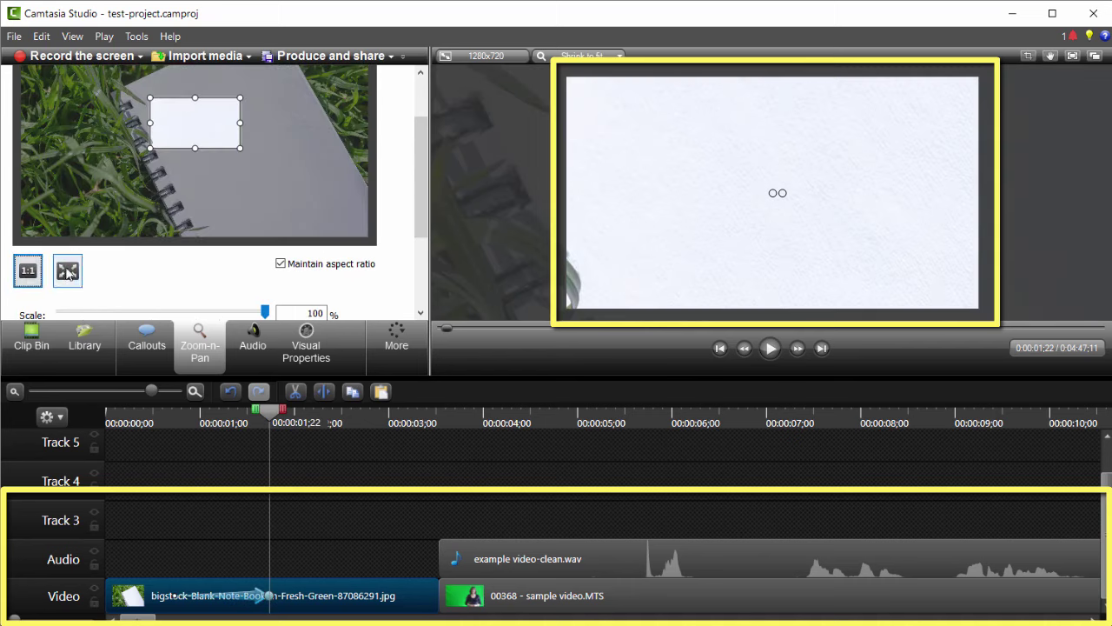
click(68, 271)
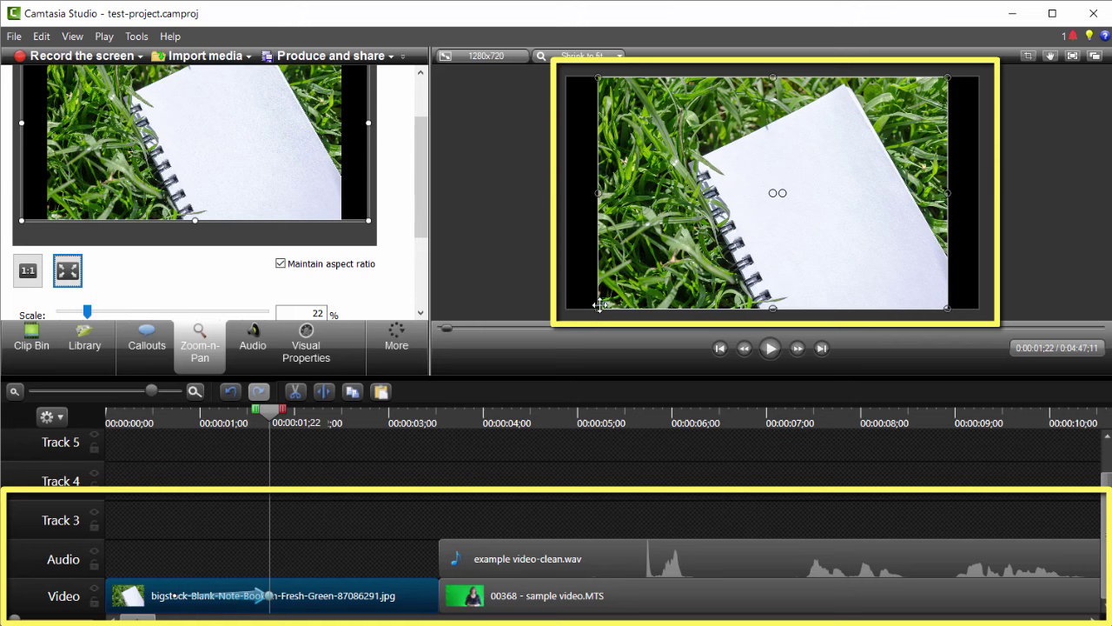
- Drag the image's corners so the photo fills the 1280x720 canvas at 26% scale
drag(597, 306, 564, 322)
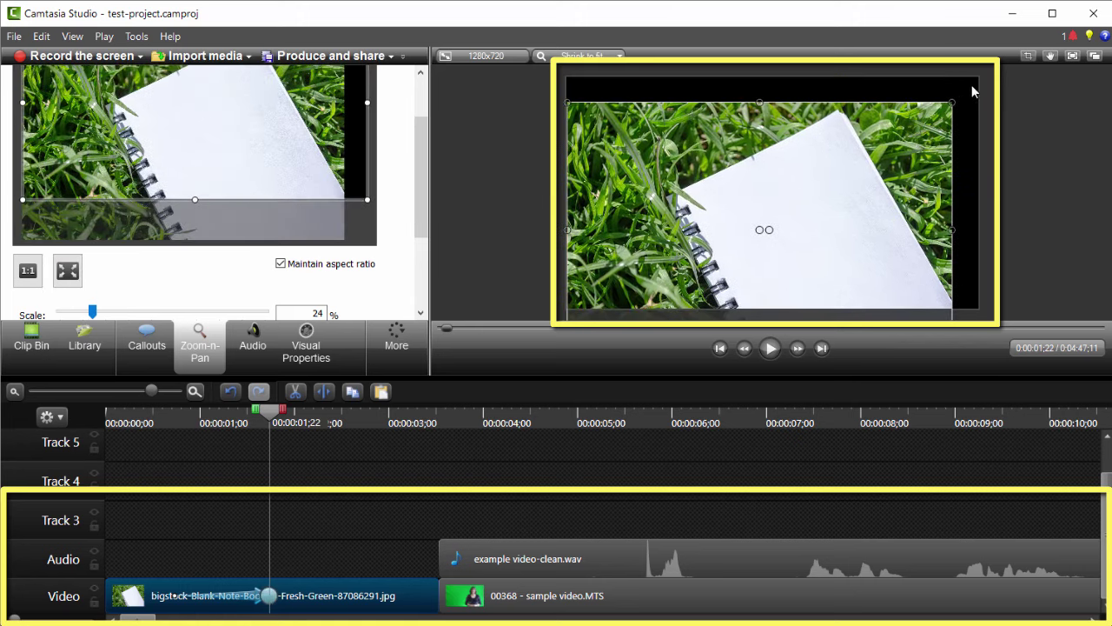
drag(950, 84, 978, 85)
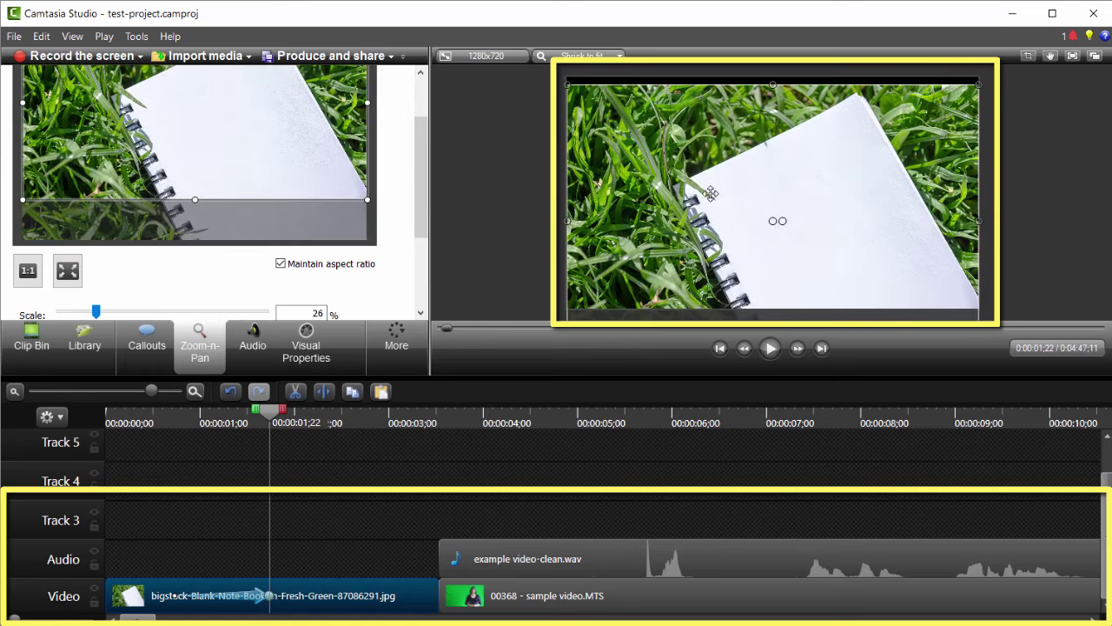
drag(668, 167, 671, 137)
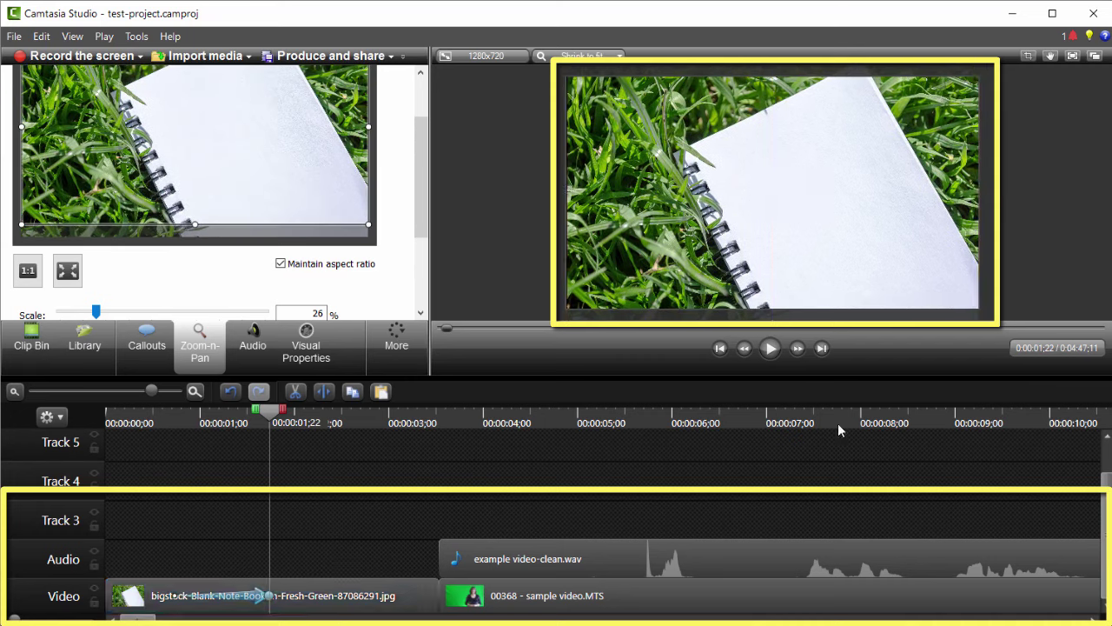
- Delete the image clip's zoom animation and re-enlarge the notebook photo to fill the frame
right_click(256, 598)
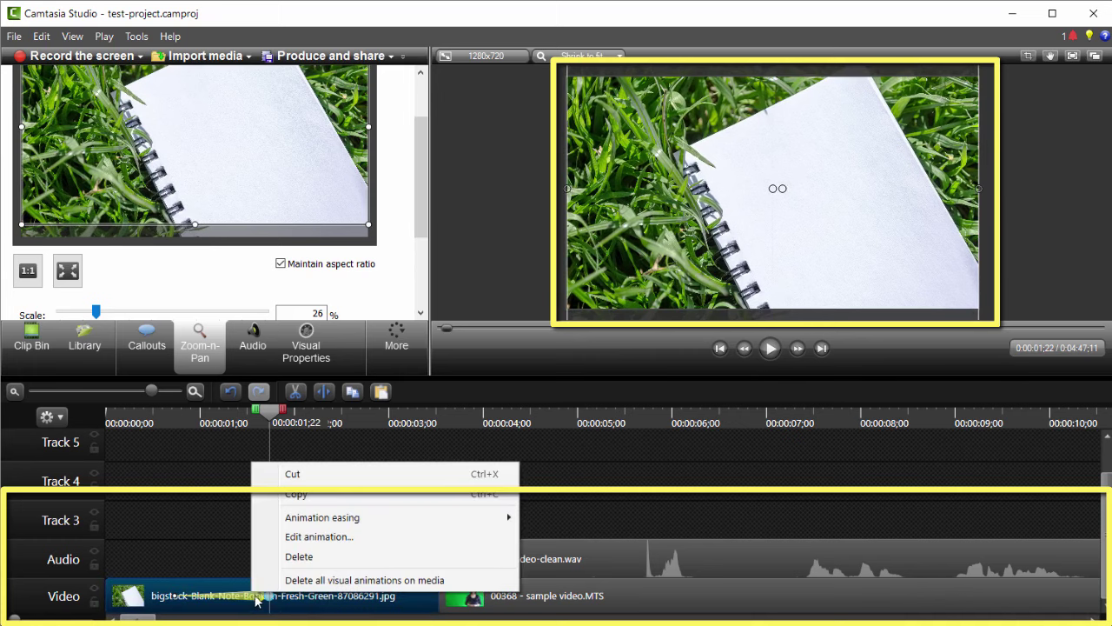
click(316, 557)
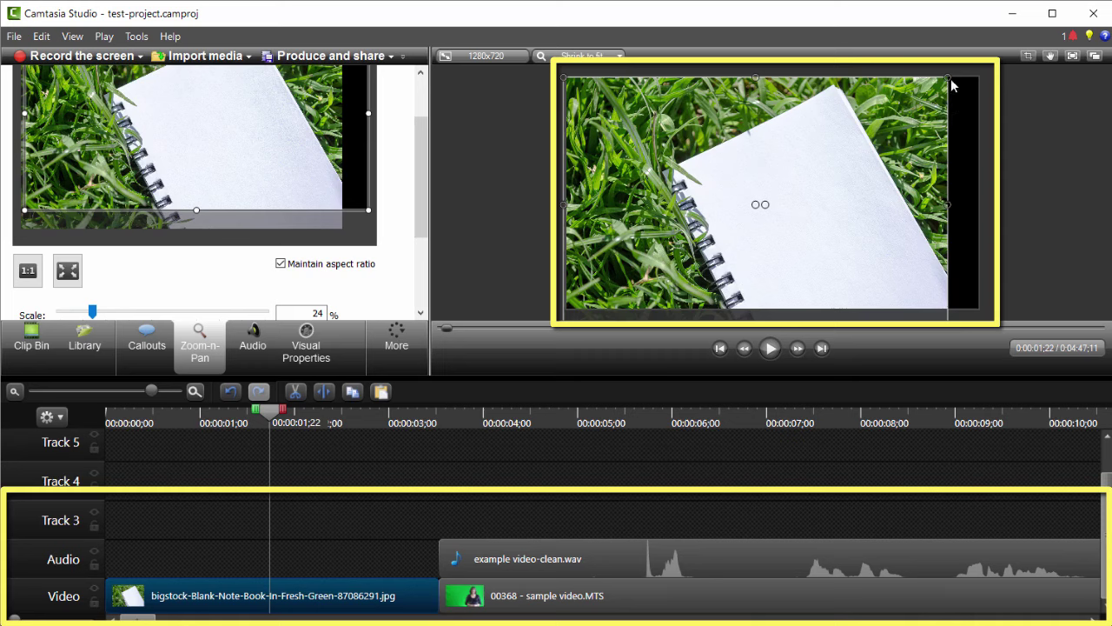
drag(949, 78, 979, 64)
click(1028, 167)
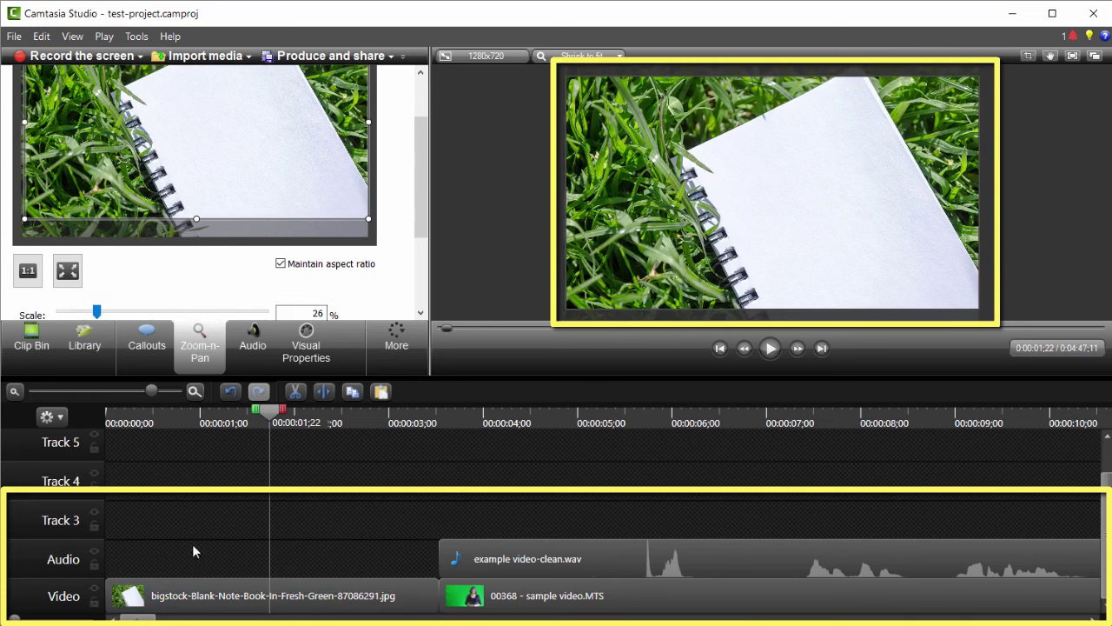
click(31, 345)
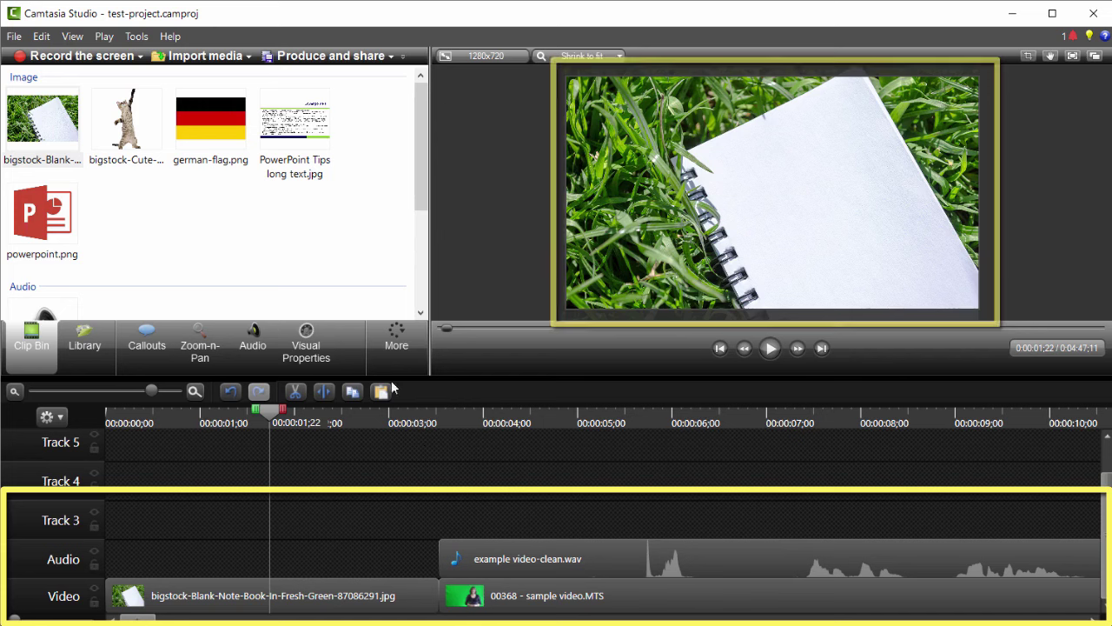
click(321, 352)
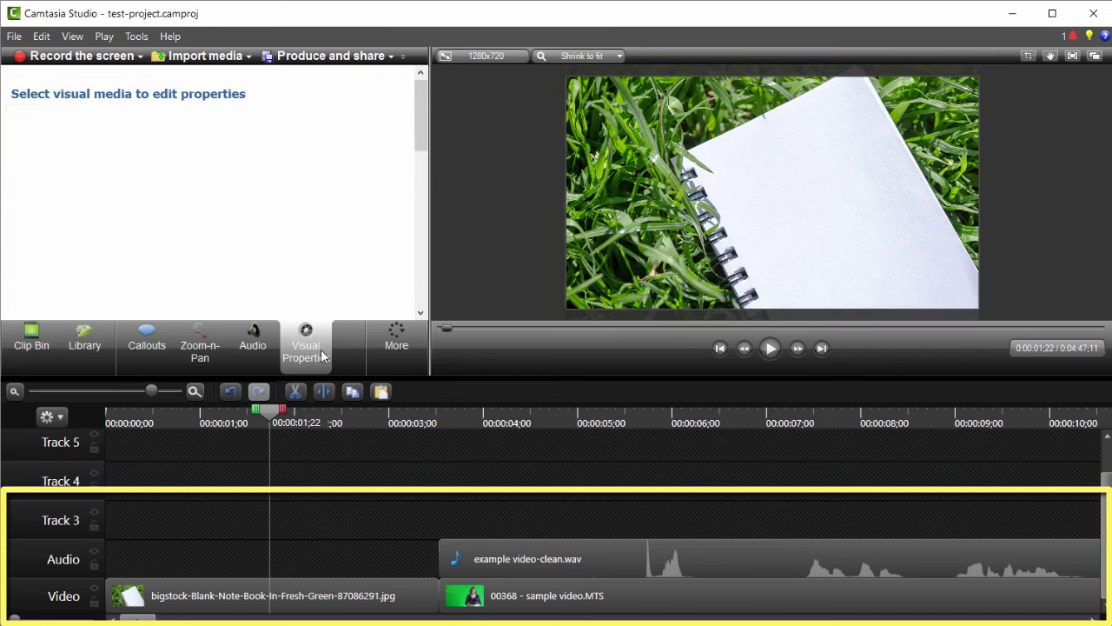
click(330, 592)
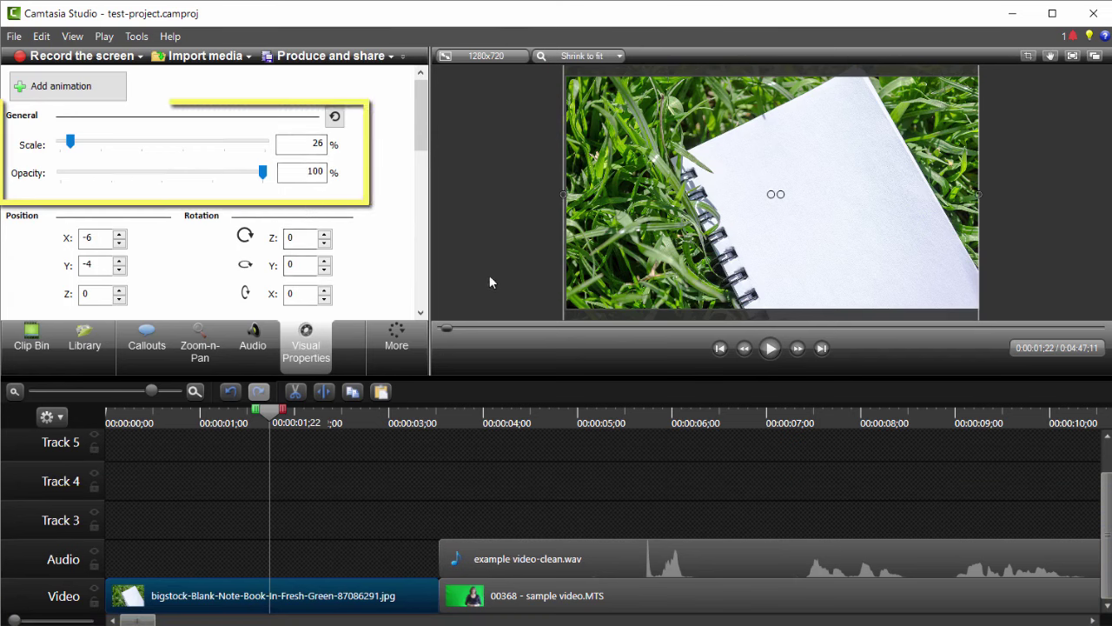
mouse_move(263, 173)
mouse_down()
mouse_move(202, 179)
mouse_move(278, 185)
mouse_up()
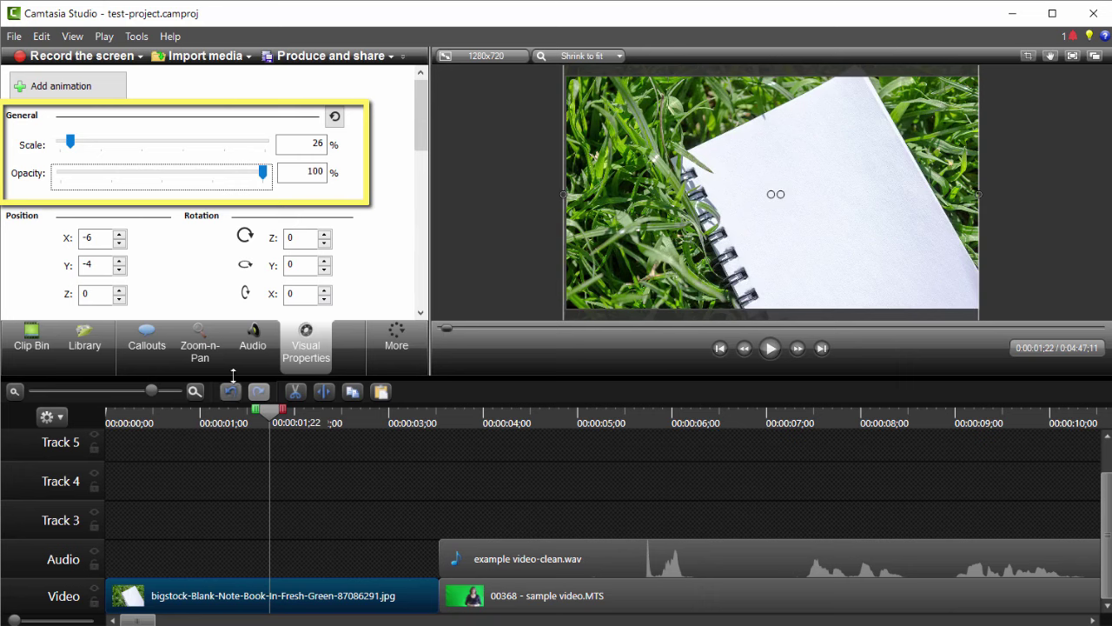
click(1032, 185)
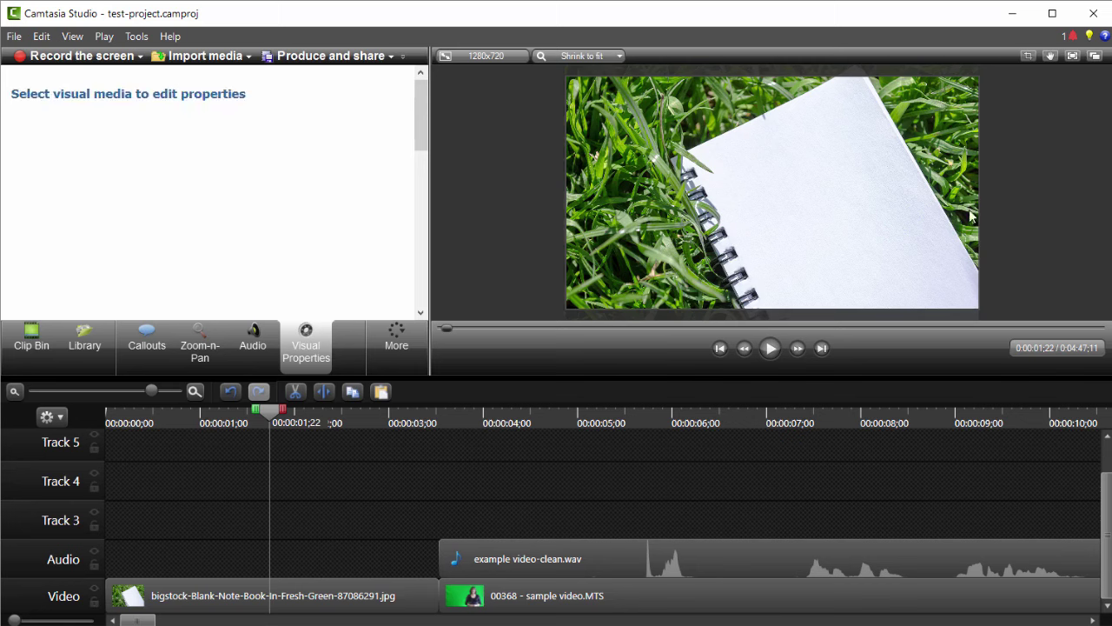
- Add a plain T text callout from the full set of callout shapes
click(147, 340)
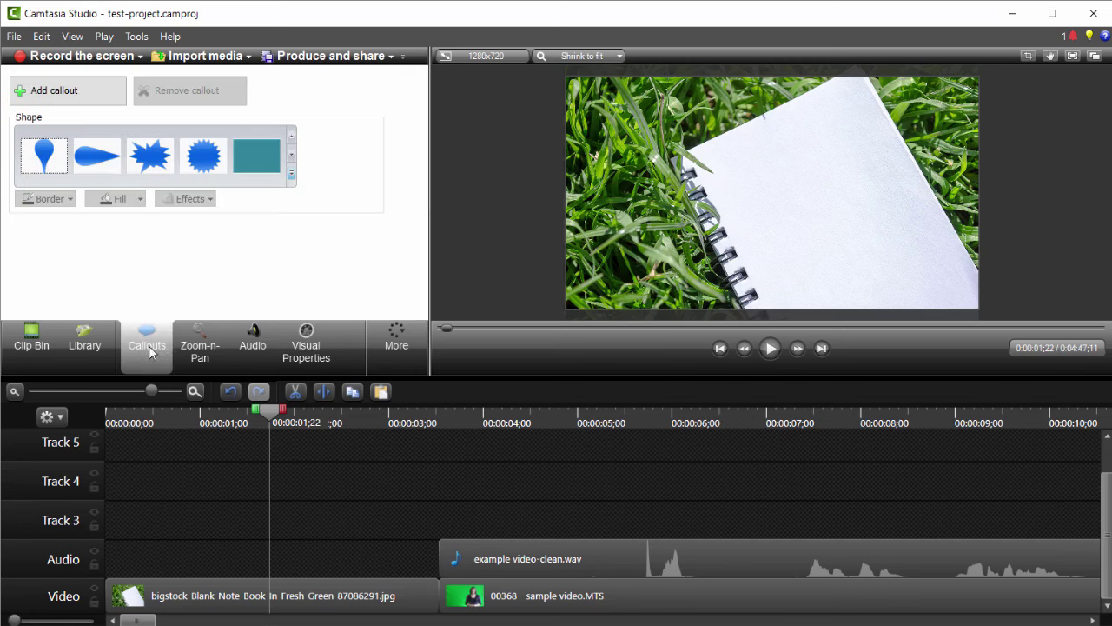
click(291, 174)
click(199, 453)
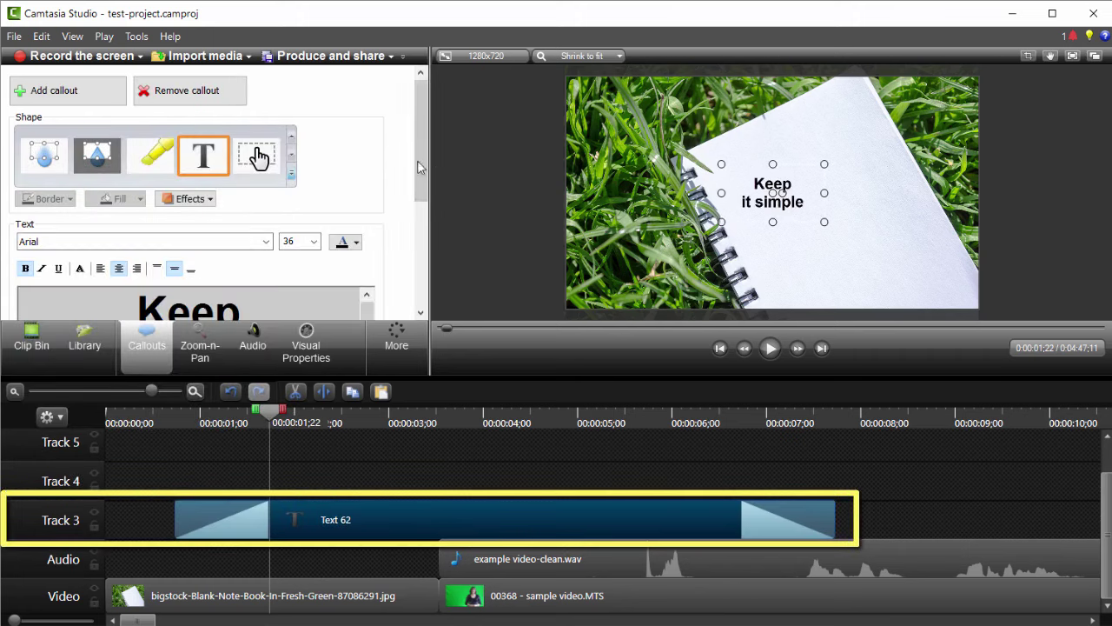
- Replace the callout's placeholder text with 'Welcome to our Sample Video'
scroll(417, 160, down, 2)
drag(106, 269, 296, 267)
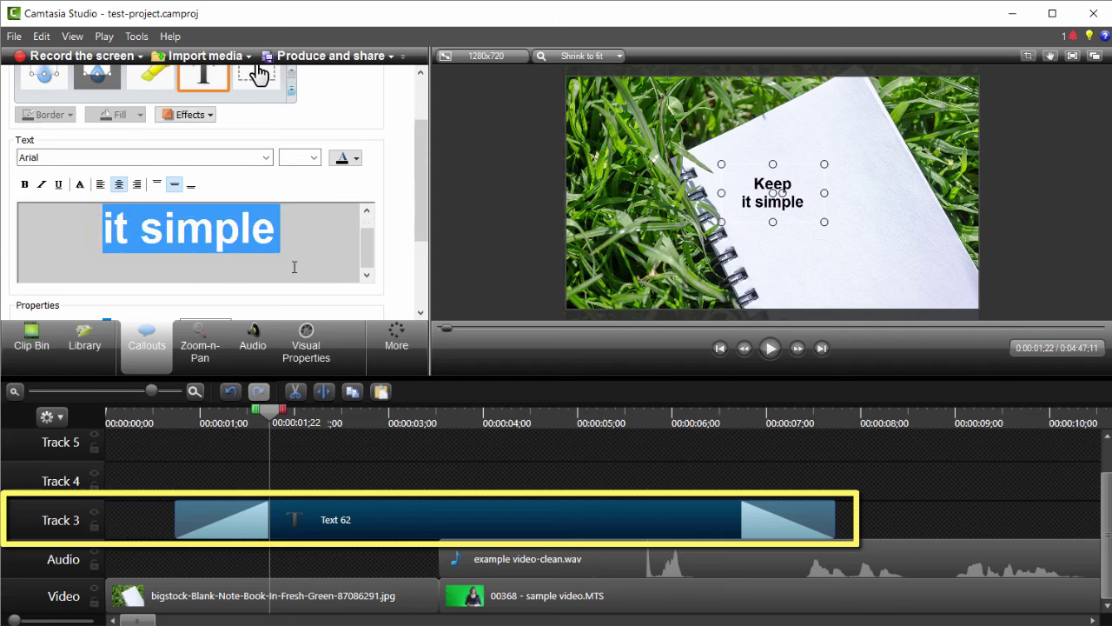
text(Welco)
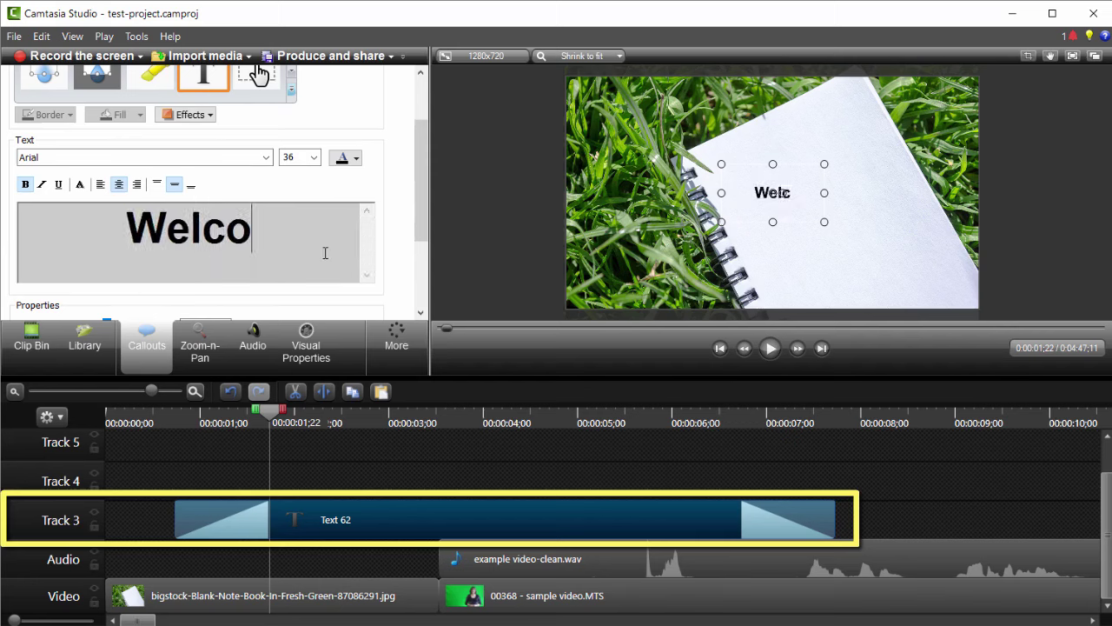
text(me to our)
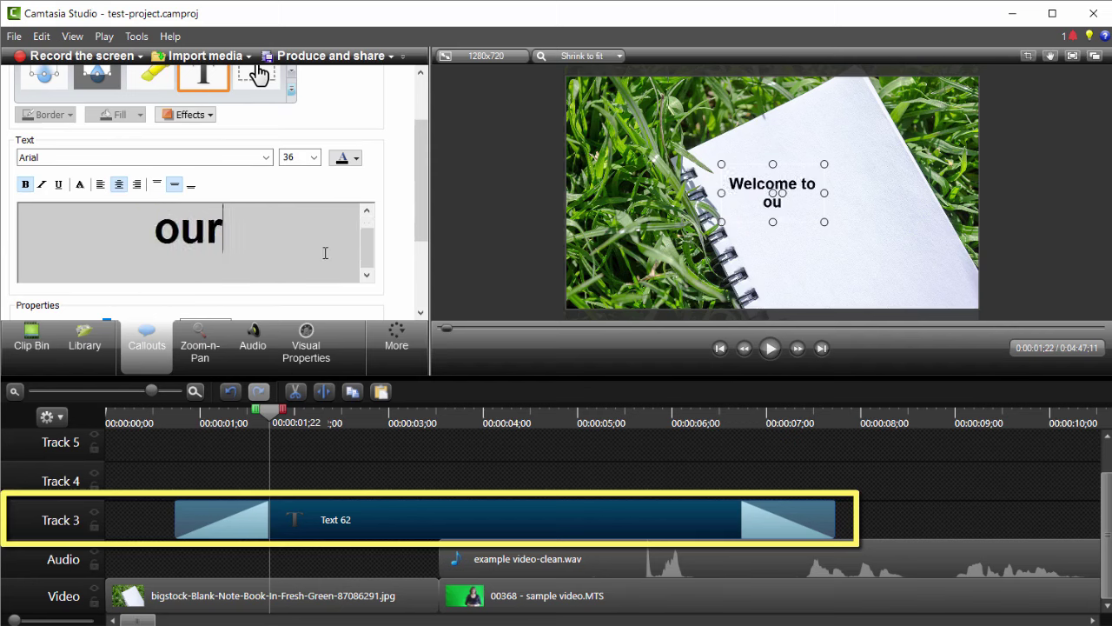
text( Sample Vd)
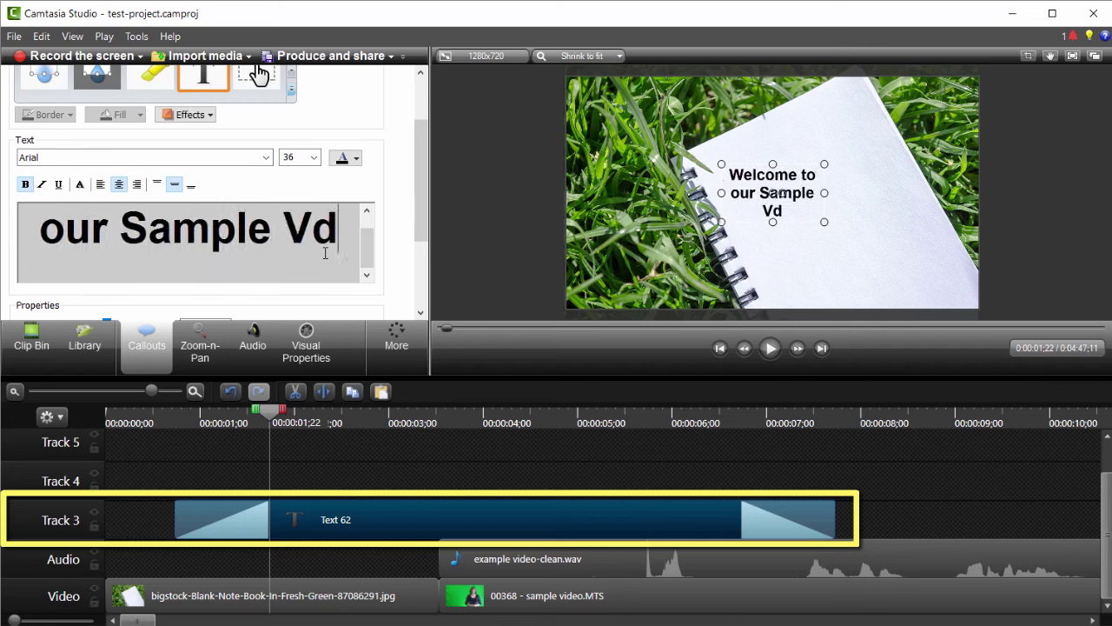
key(BackSpace)
text(ideo)
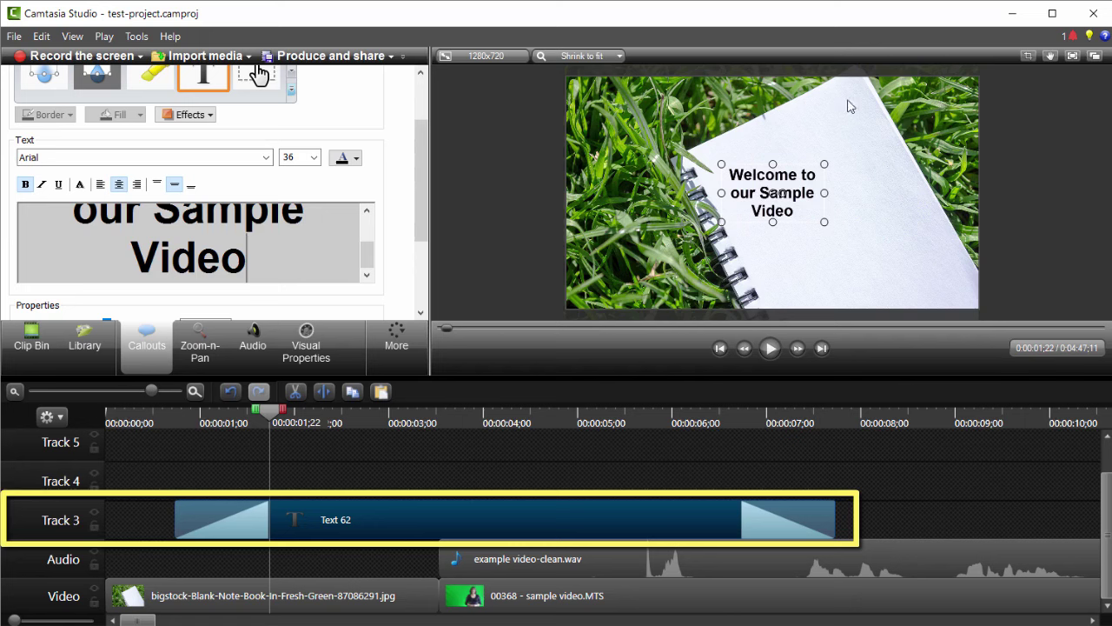
key(Up)
- Tilt the Welcome callout counter-clockwise to match the notebook and nudge it up-right
click(473, 217)
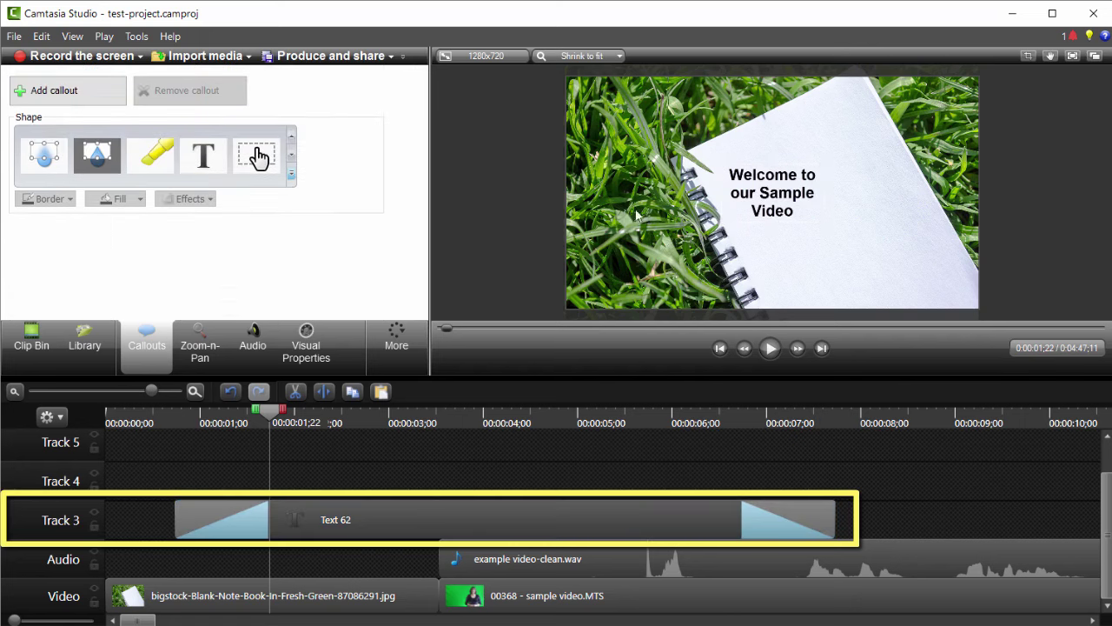
click(782, 193)
drag(782, 193, 831, 164)
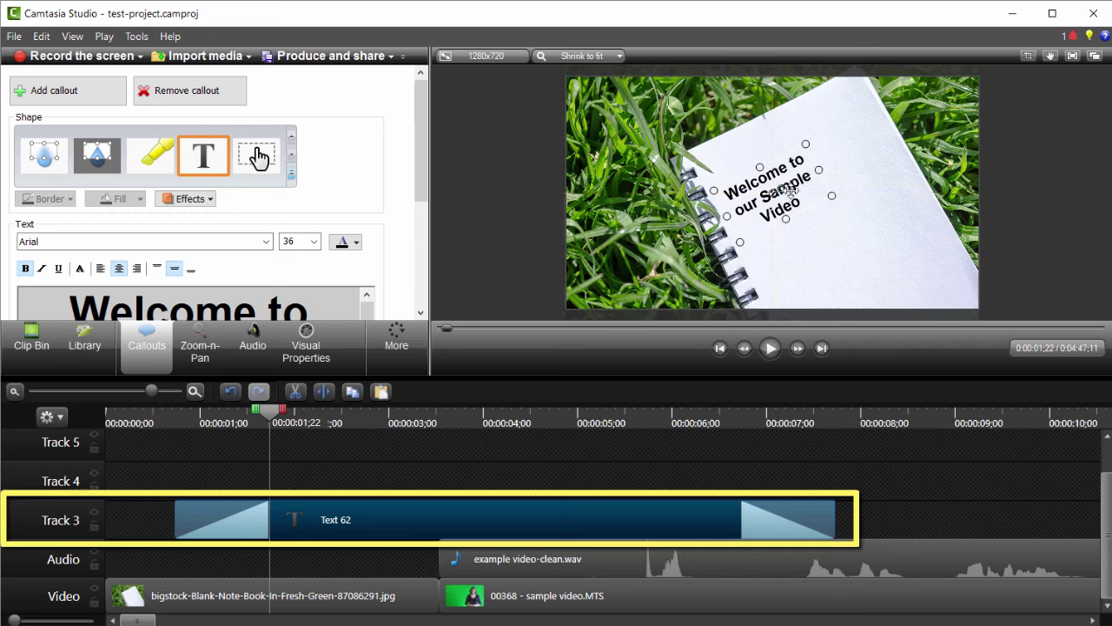
drag(798, 185, 816, 171)
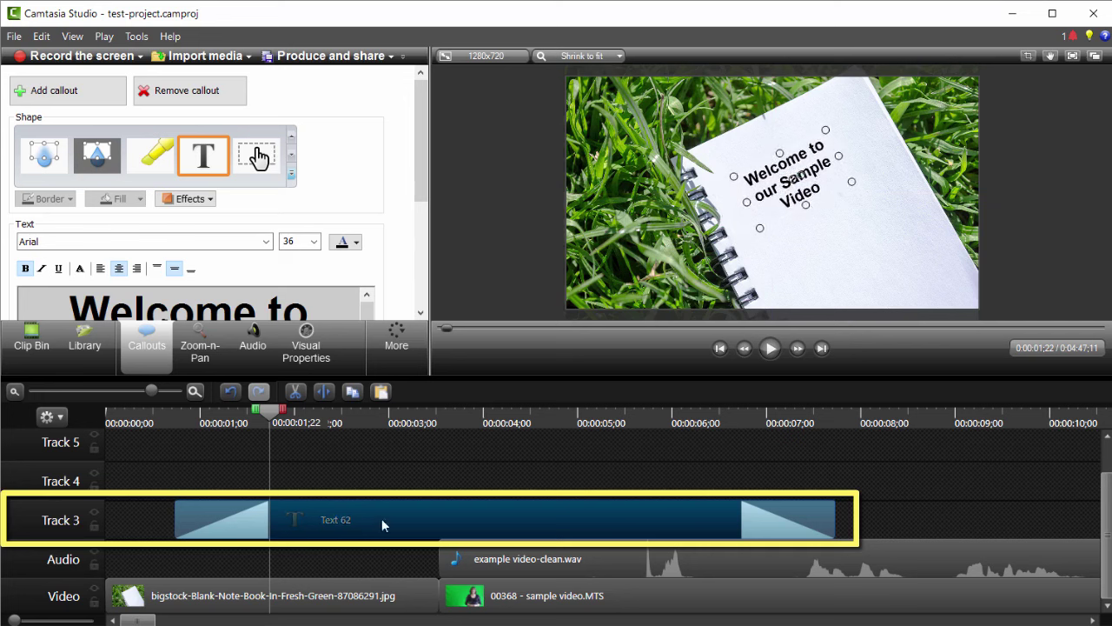
- Move the Text 62 clip to 0:00, trim it to 3;16, and park the playhead at 2;00
drag(380, 524, 282, 524)
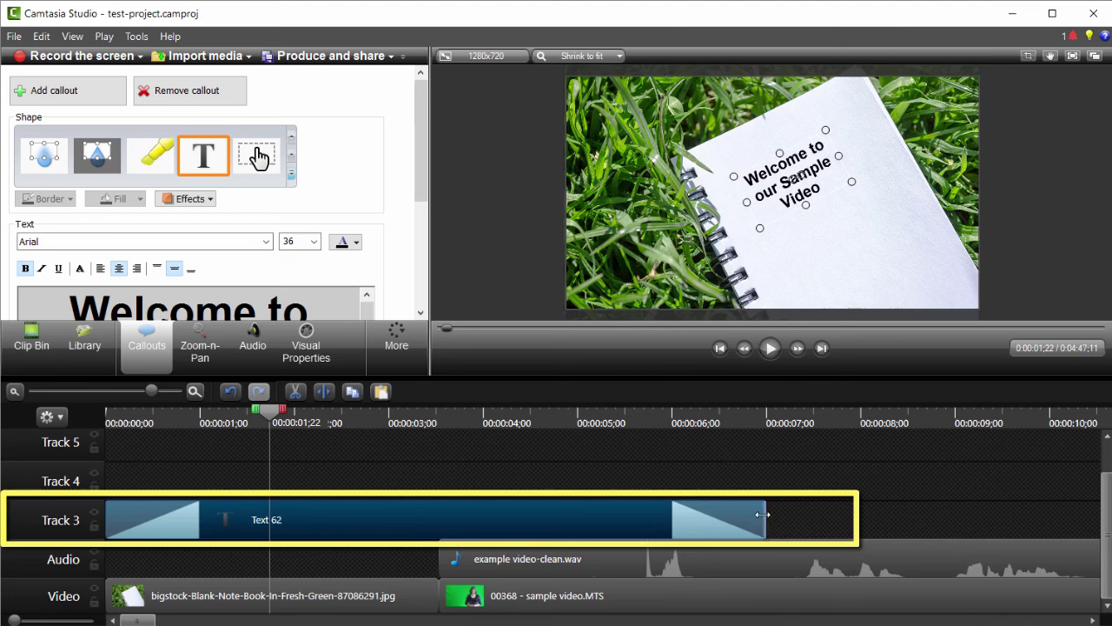
drag(763, 520, 434, 506)
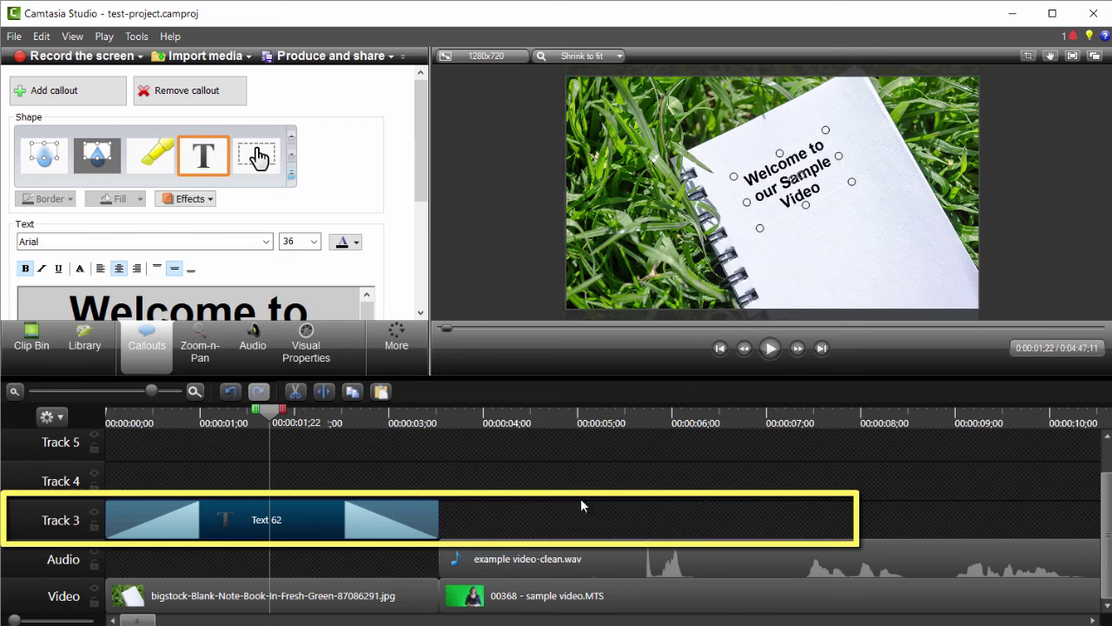
key(ctrl+z)
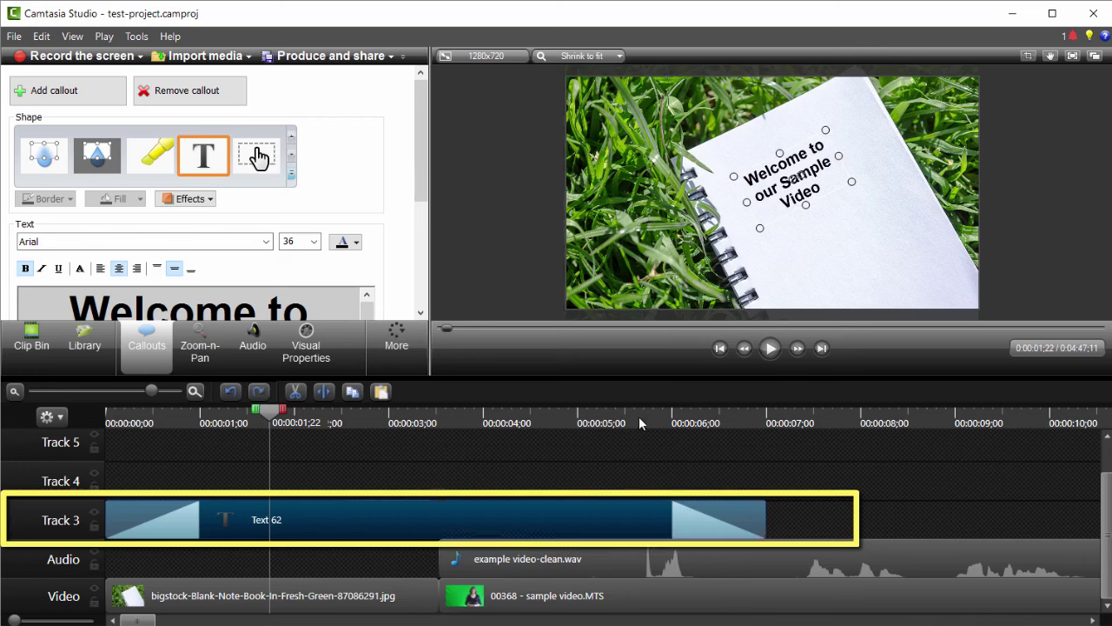
click(610, 417)
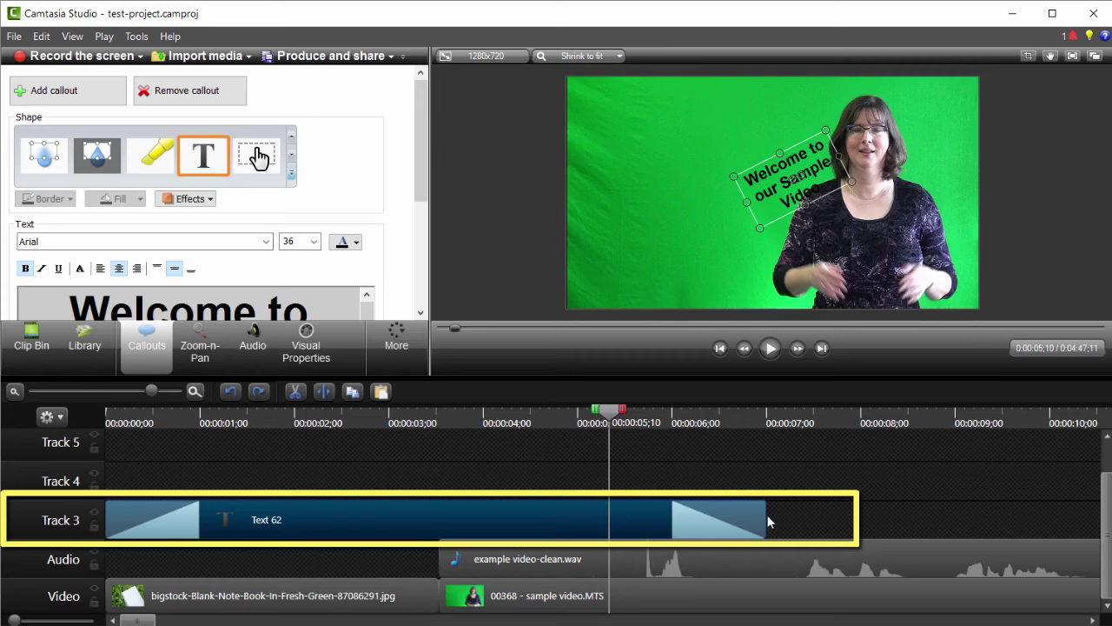
drag(766, 521, 441, 520)
click(294, 424)
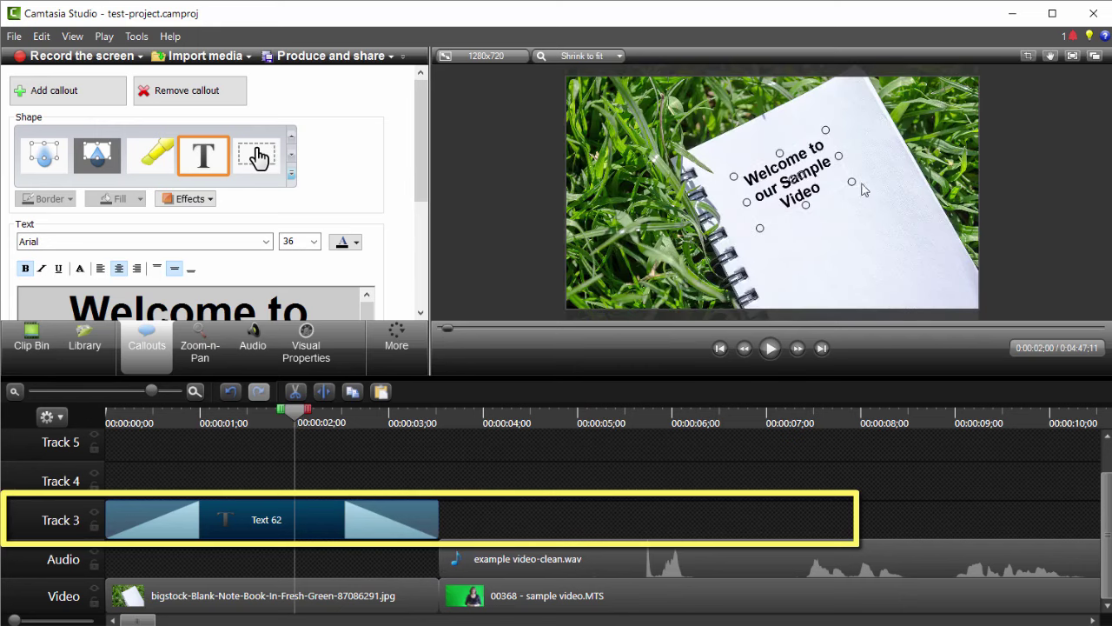
- Widen the callout and set its text to font size 60
drag(854, 188, 919, 209)
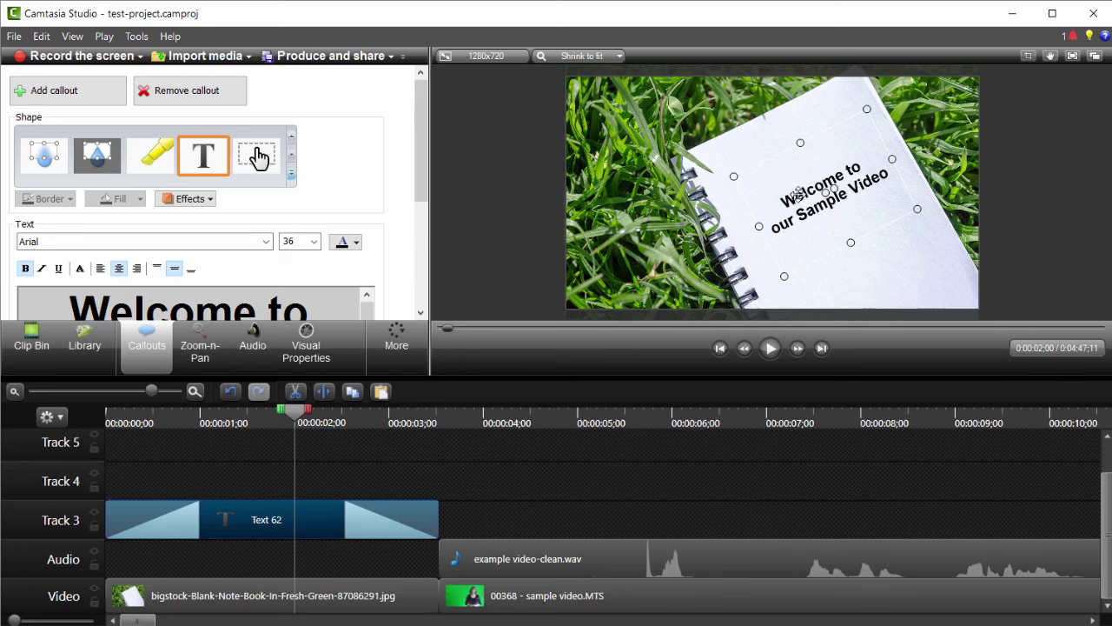
double_click(785, 198)
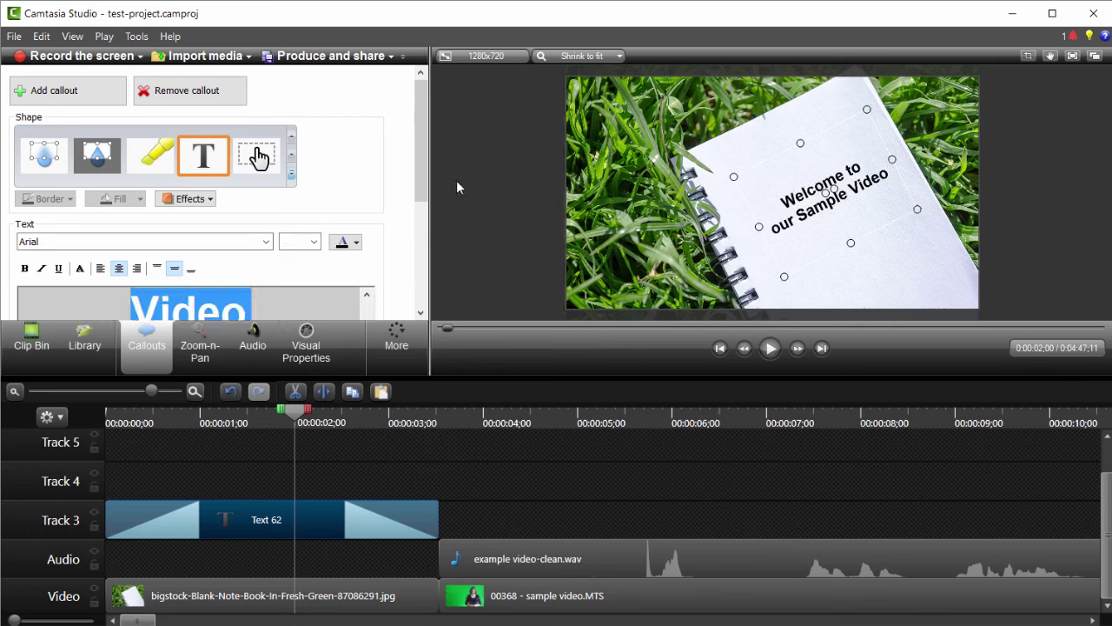
scroll(419, 197, down, 2)
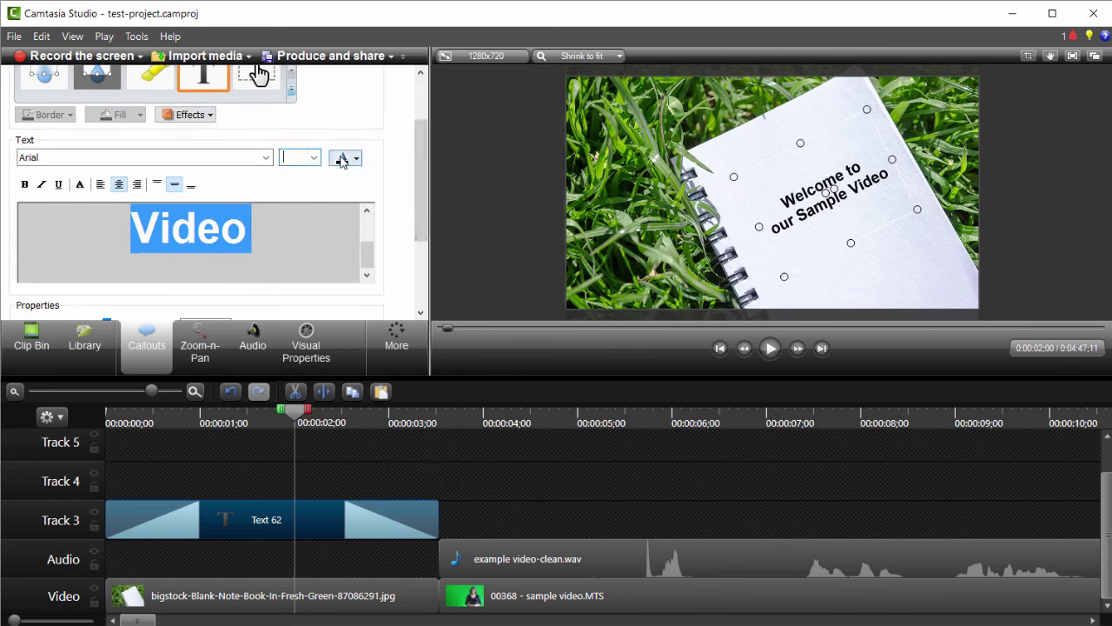
text(40)
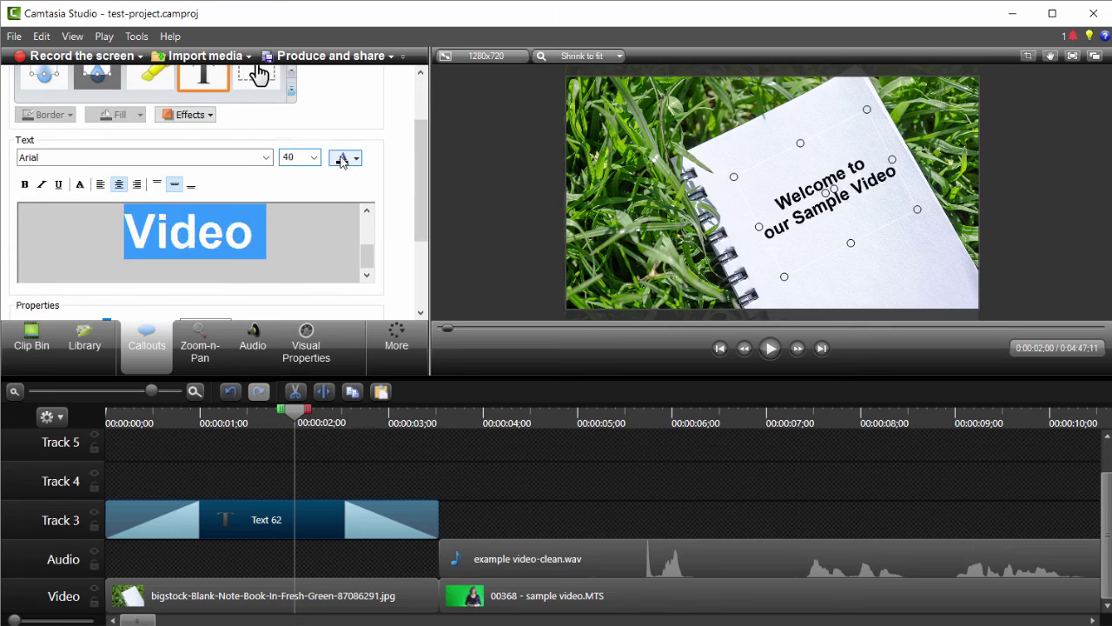
key(BackSpace)
key(BackSpace)
text(60)
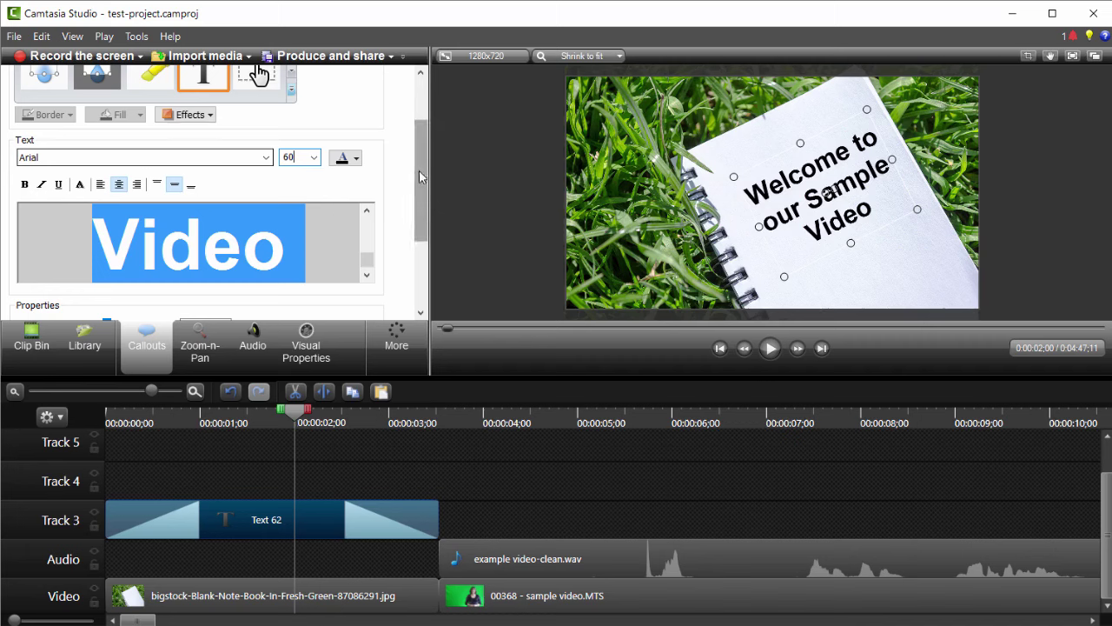
- Colour the callout text dark green from the text colour palette
scroll(420, 148, up, 2)
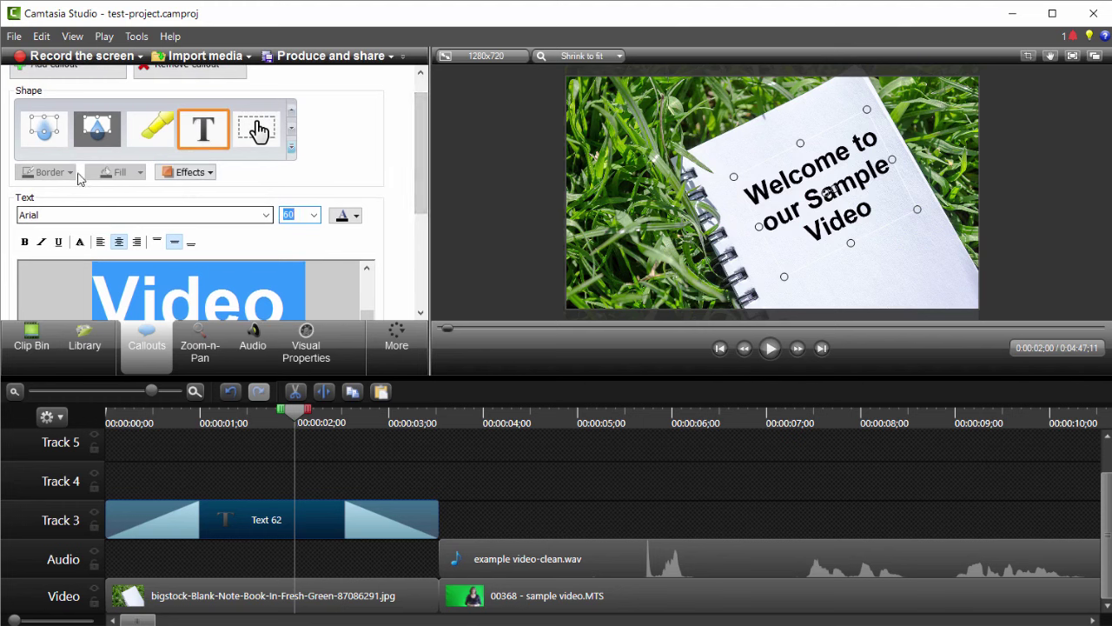
click(355, 217)
click(408, 311)
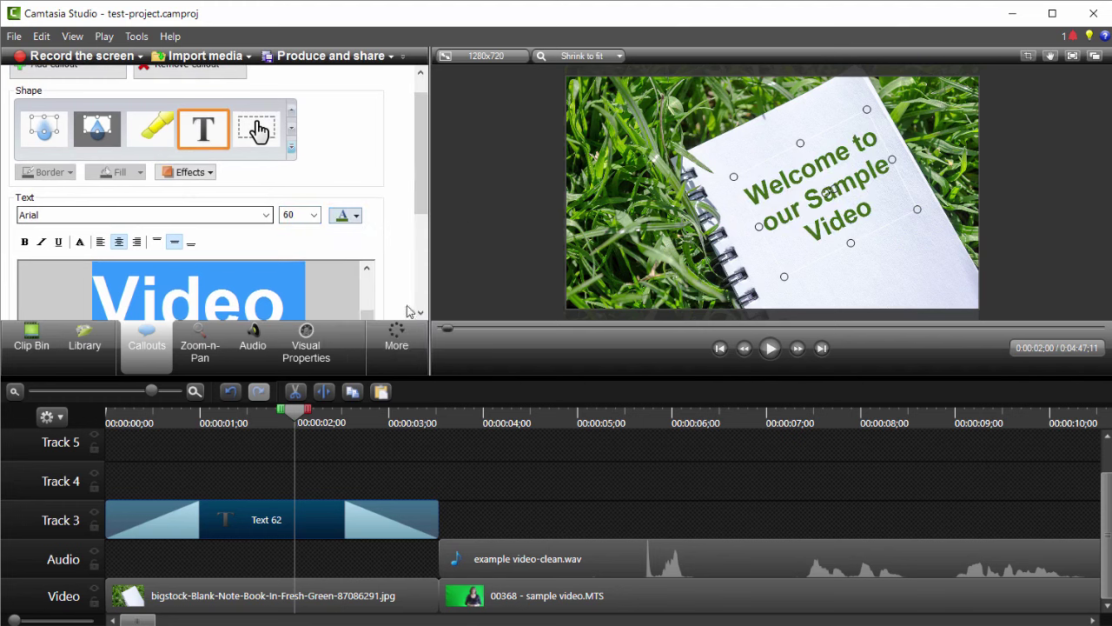
click(467, 222)
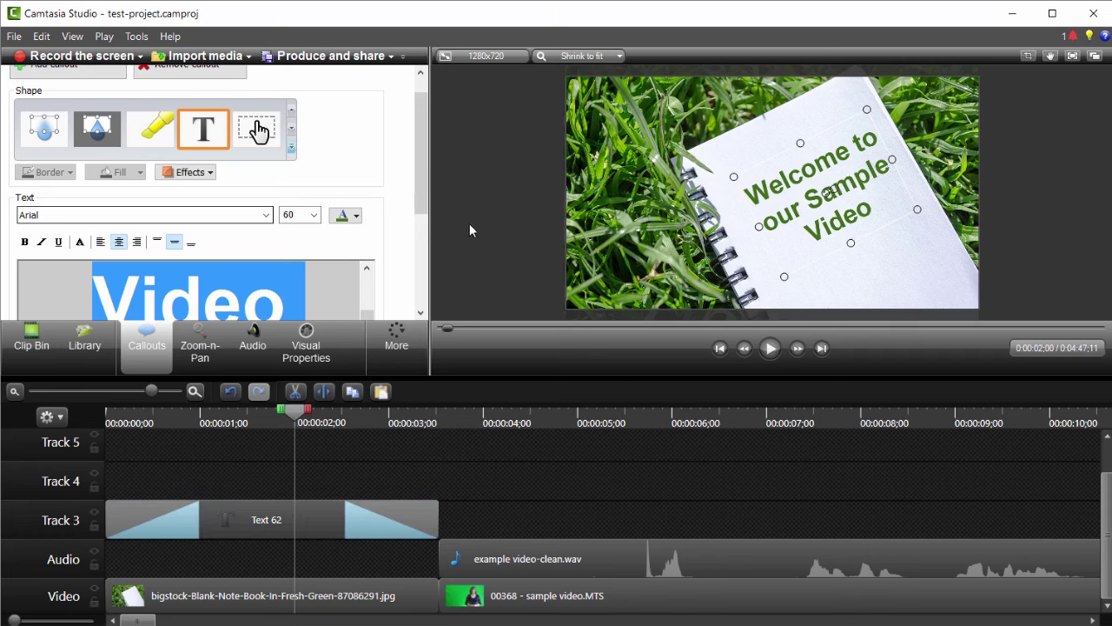
- Bring up the callout's Visual Properties for scale, position and rotation
click(869, 180)
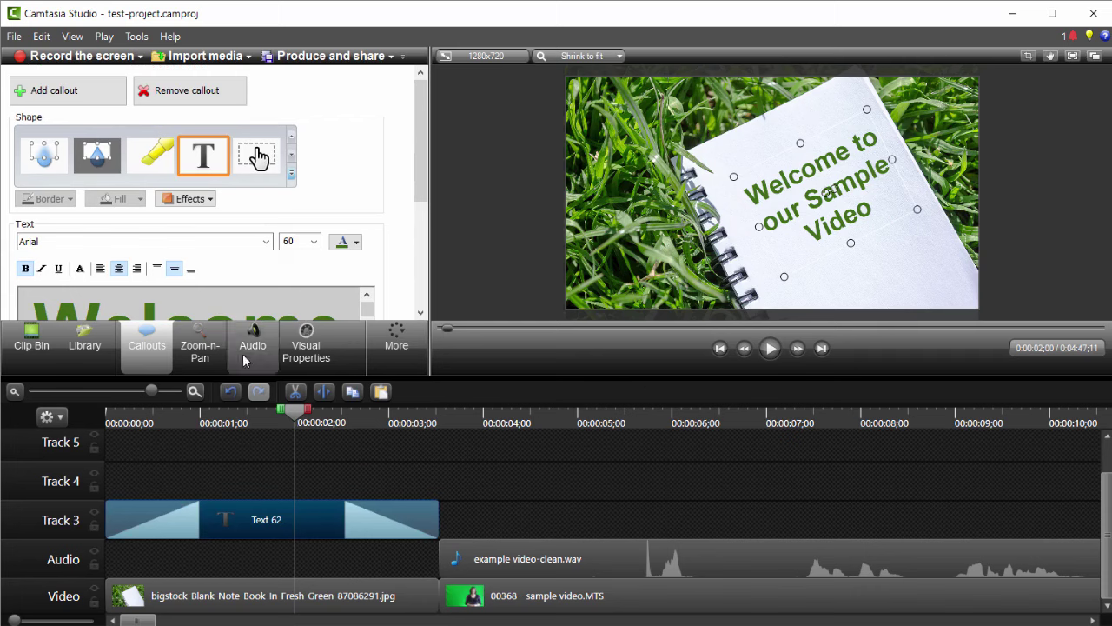
click(312, 350)
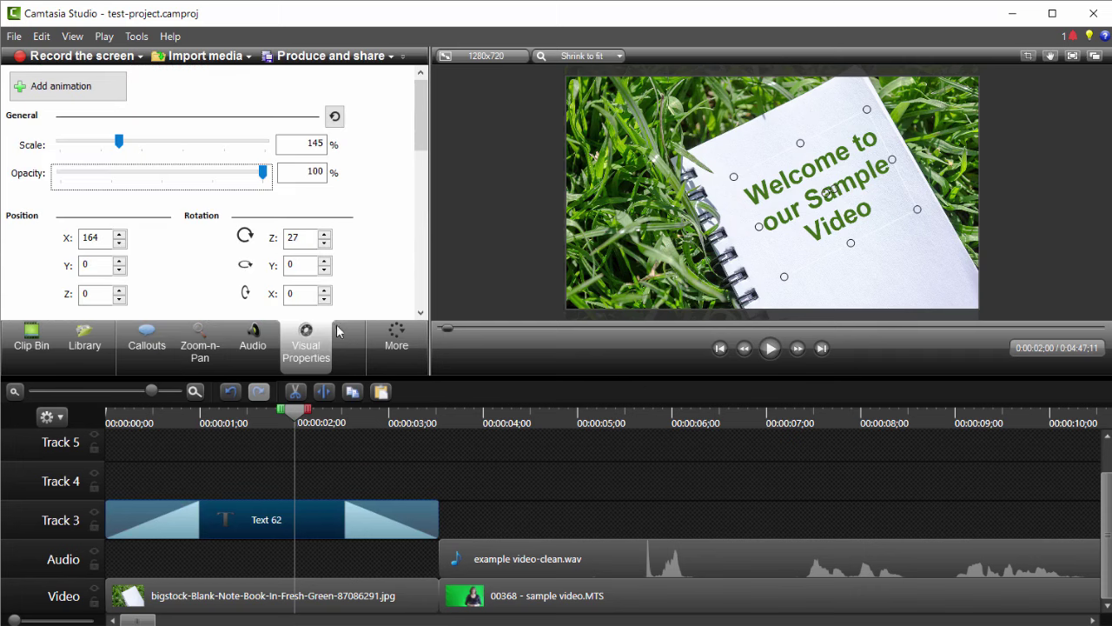
drag(424, 120, 428, 138)
click(824, 162)
click(511, 196)
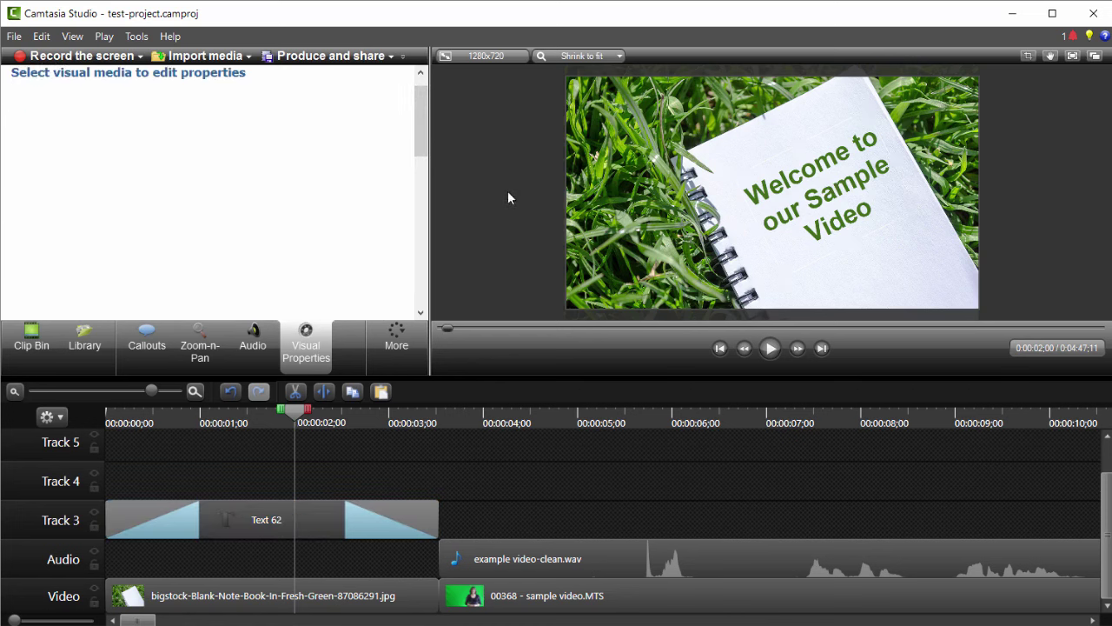
- Try rotating the callout further, then set Rotation Z back to 27 degrees
click(864, 153)
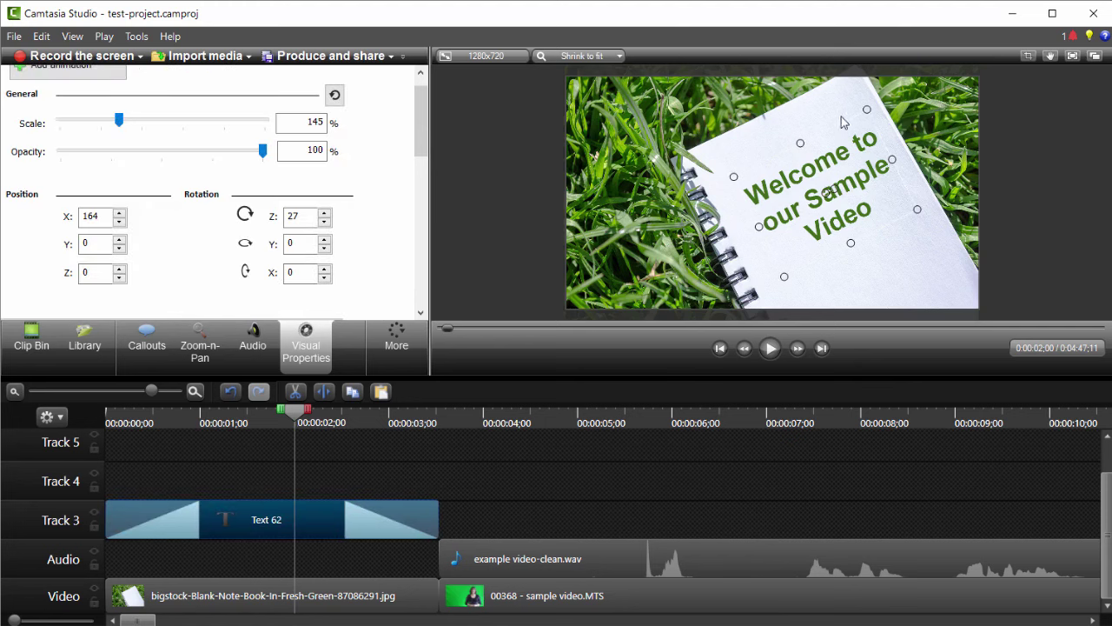
drag(832, 189, 832, 188)
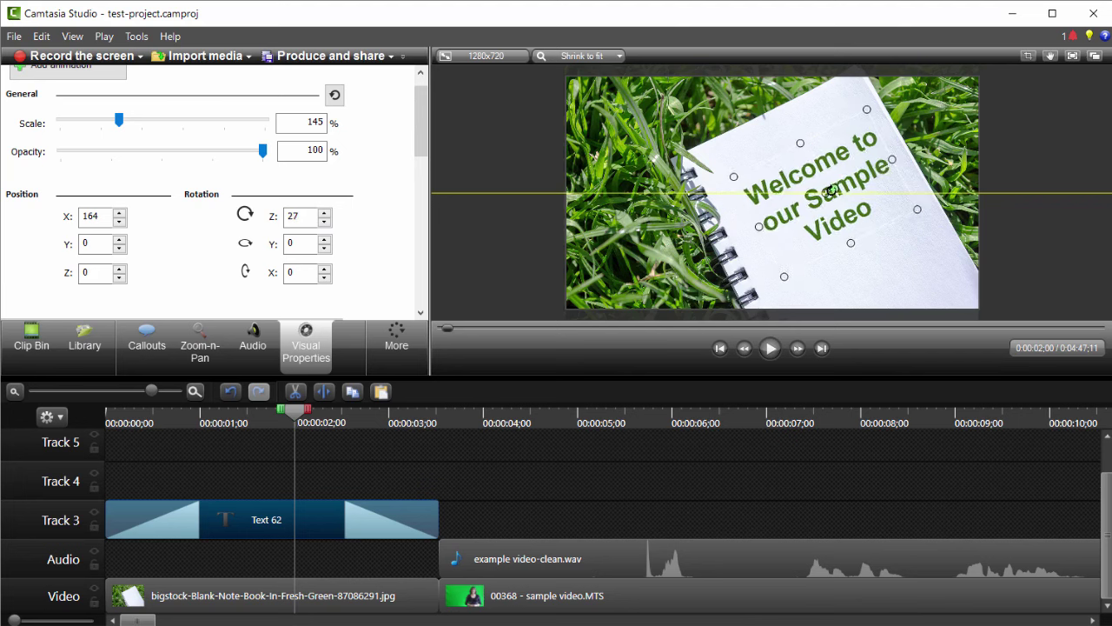
drag(833, 188, 832, 190)
click(327, 223)
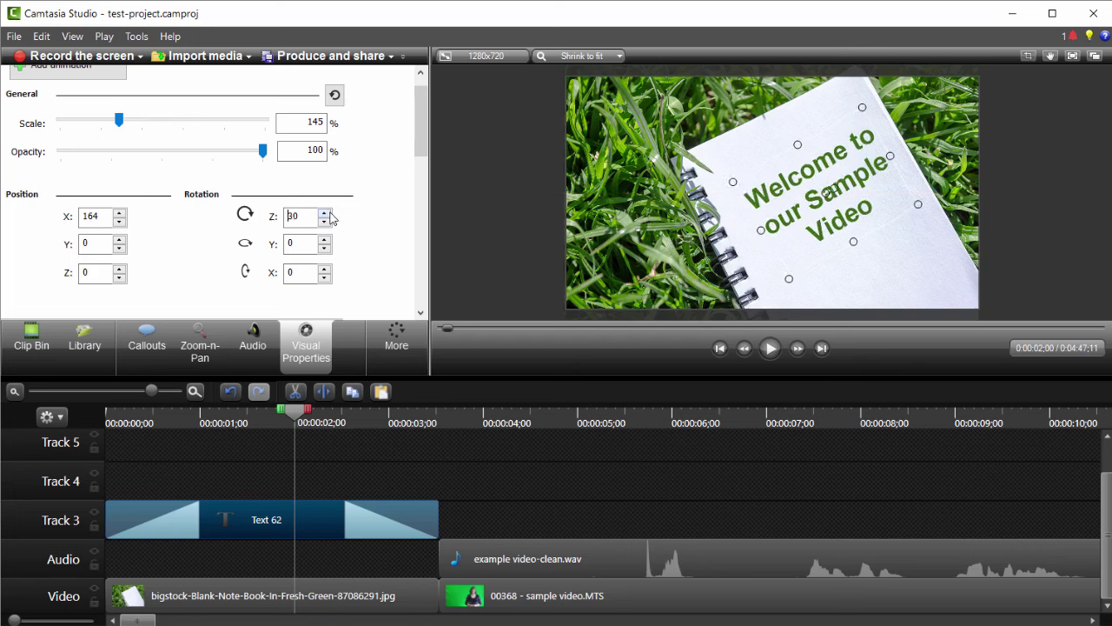
click(325, 224)
click(325, 224)
click(325, 224)
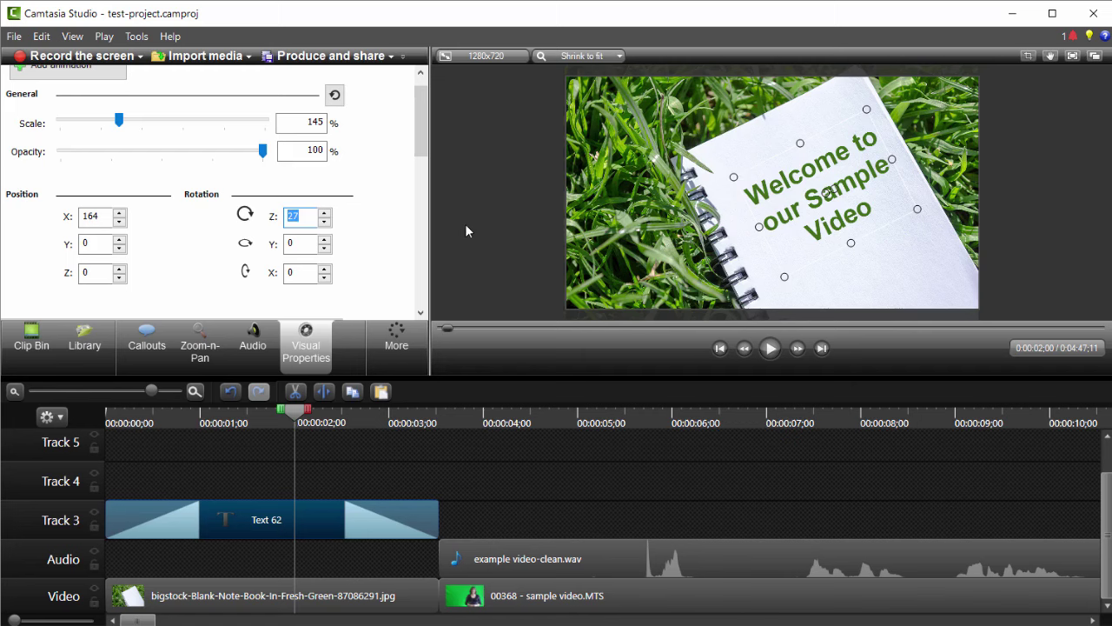
click(466, 230)
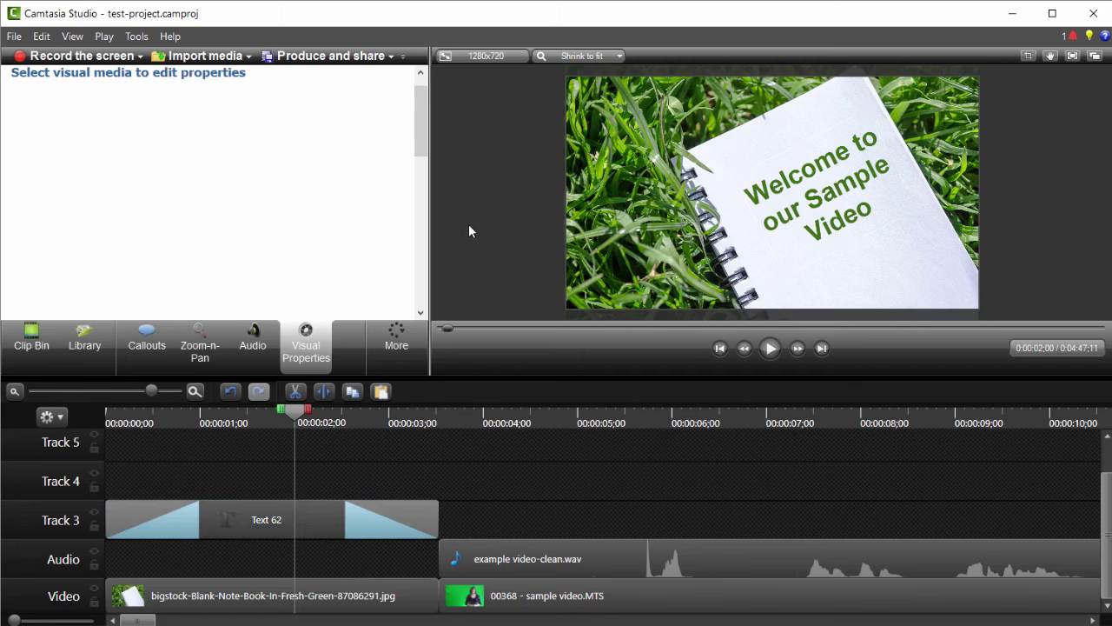
- Nudge the callout up-left to position X 150, Y -9 and rewind the timeline
click(846, 183)
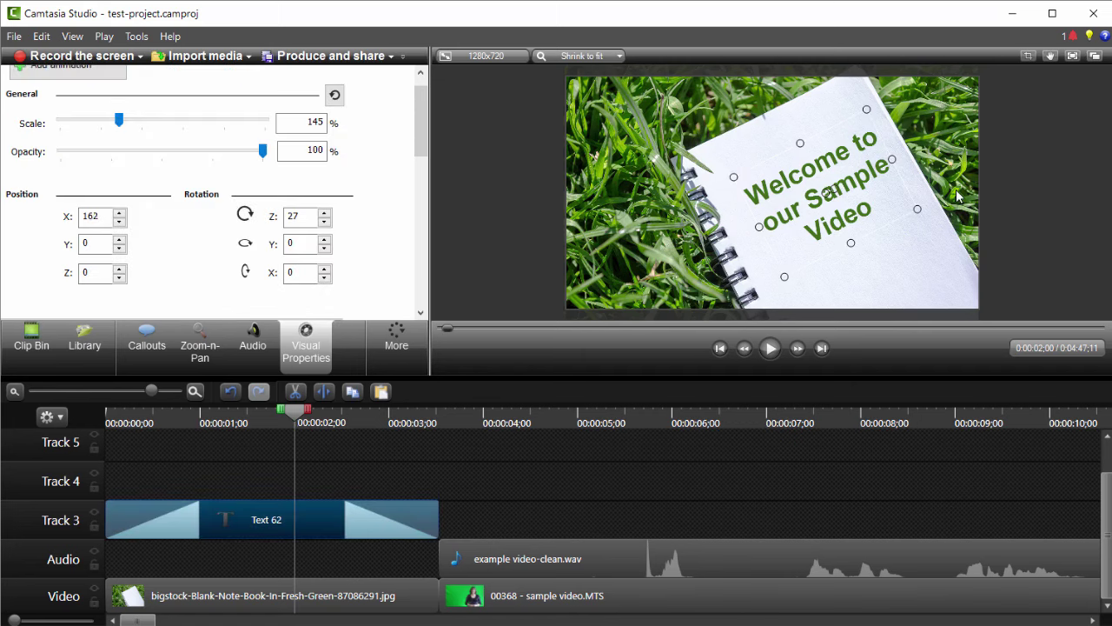
key(Left)
key(Left)
key(Left)
key(Left)
key(Left)
key(Left)
key(Left)
key(Left)
key(Left)
key(Left)
key(Left)
key(Left)
key(Up)
key(Up)
key(Up)
key(Up)
key(Up)
key(Up)
key(Up)
key(Up)
key(Up)
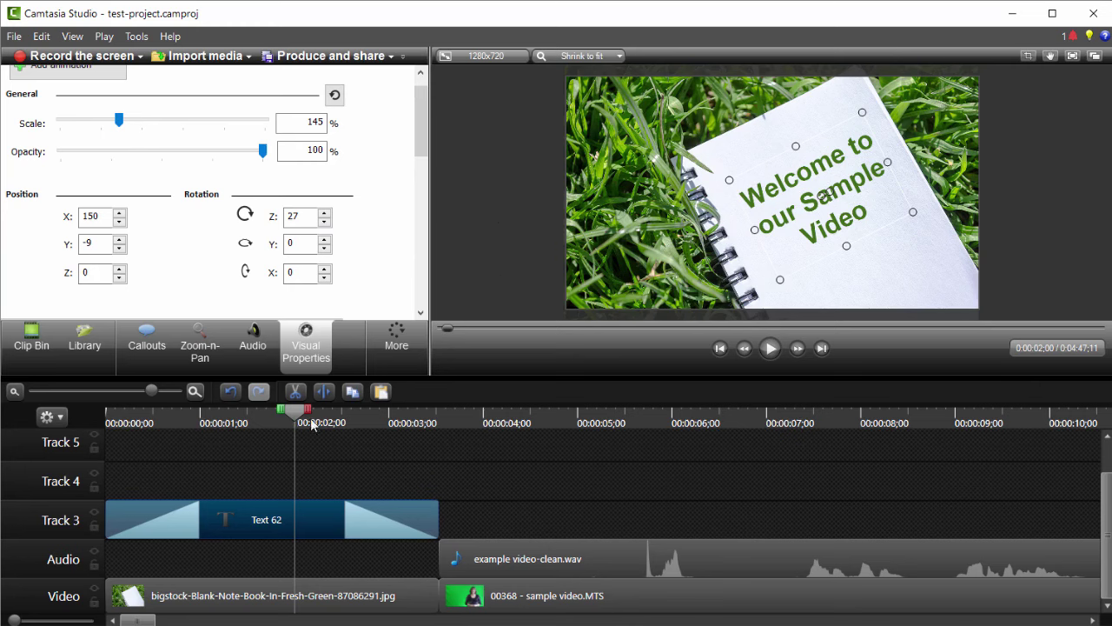
drag(296, 409, 109, 430)
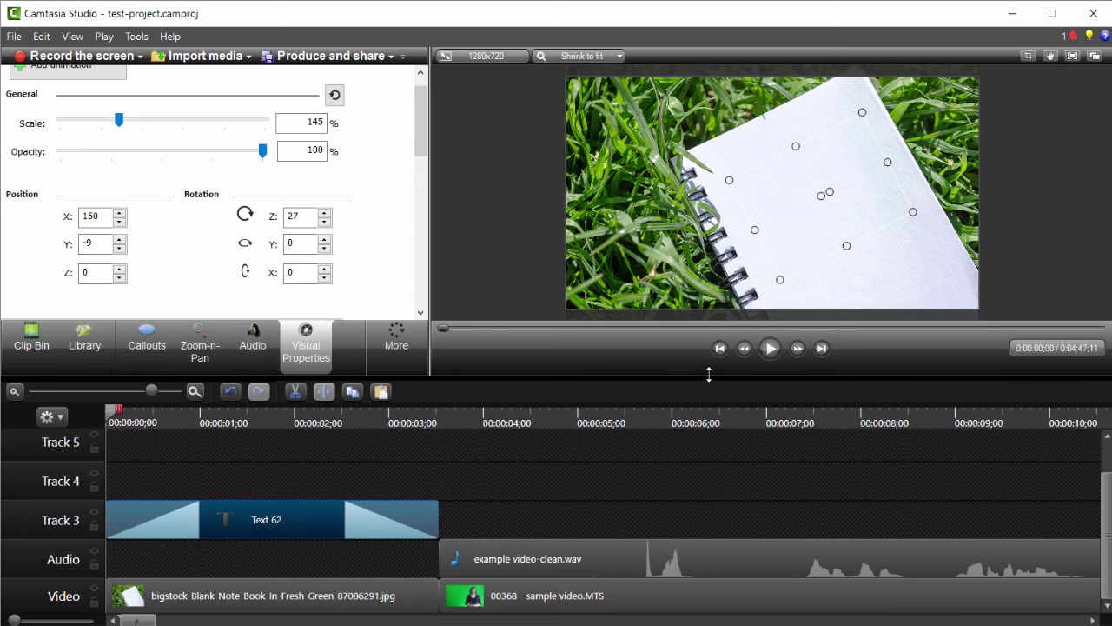
- Check the callout's 1.00 sec fade in and fade out, preview playback, then rewind
click(146, 340)
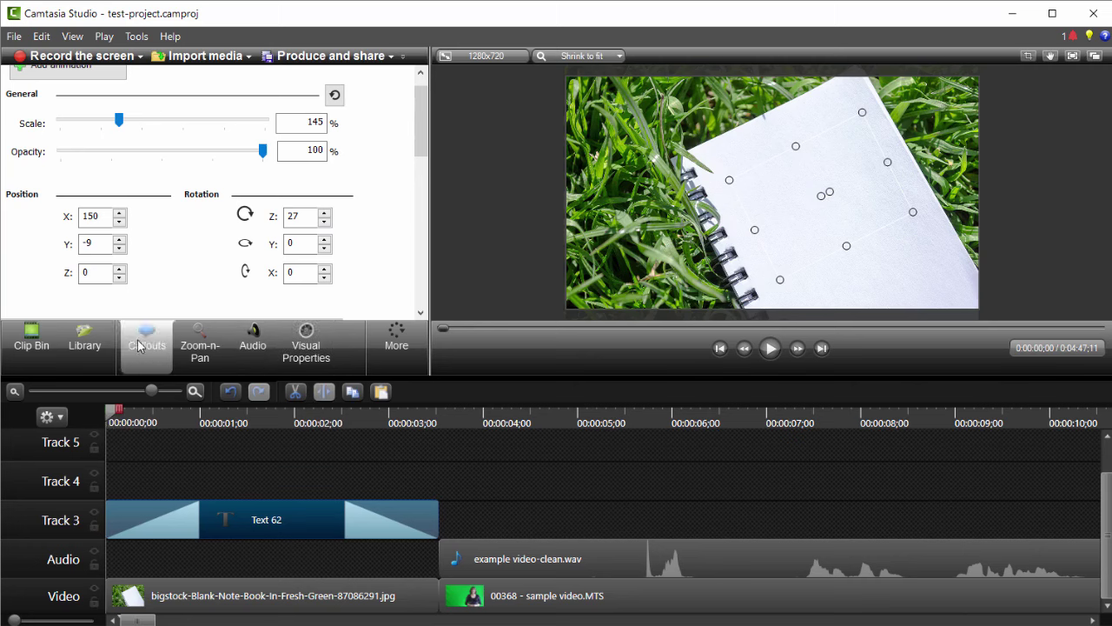
drag(425, 163, 425, 258)
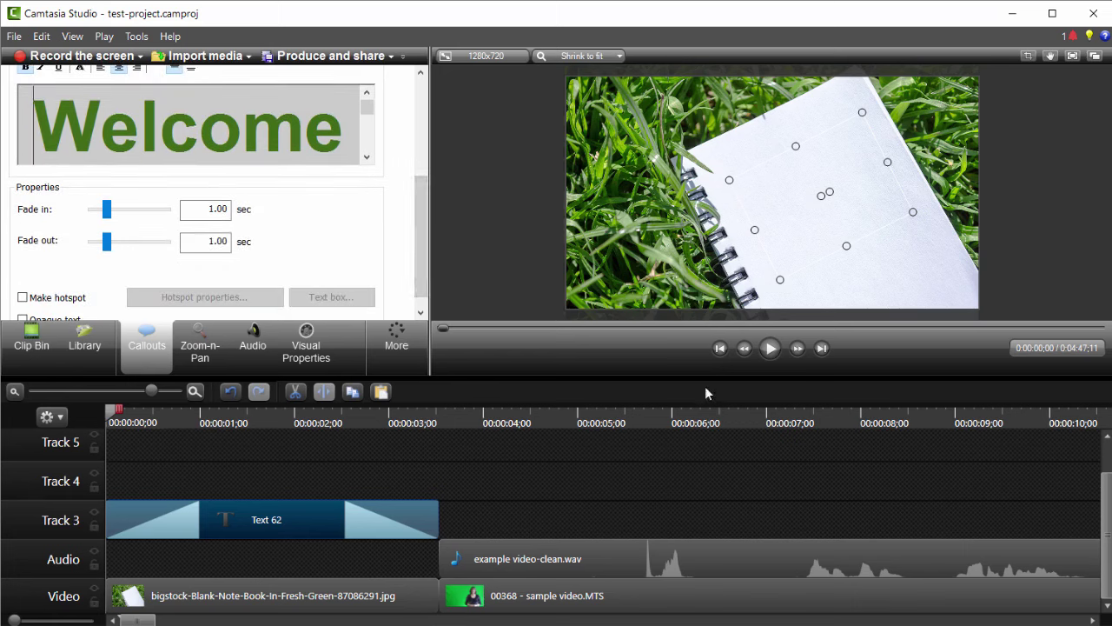
click(770, 355)
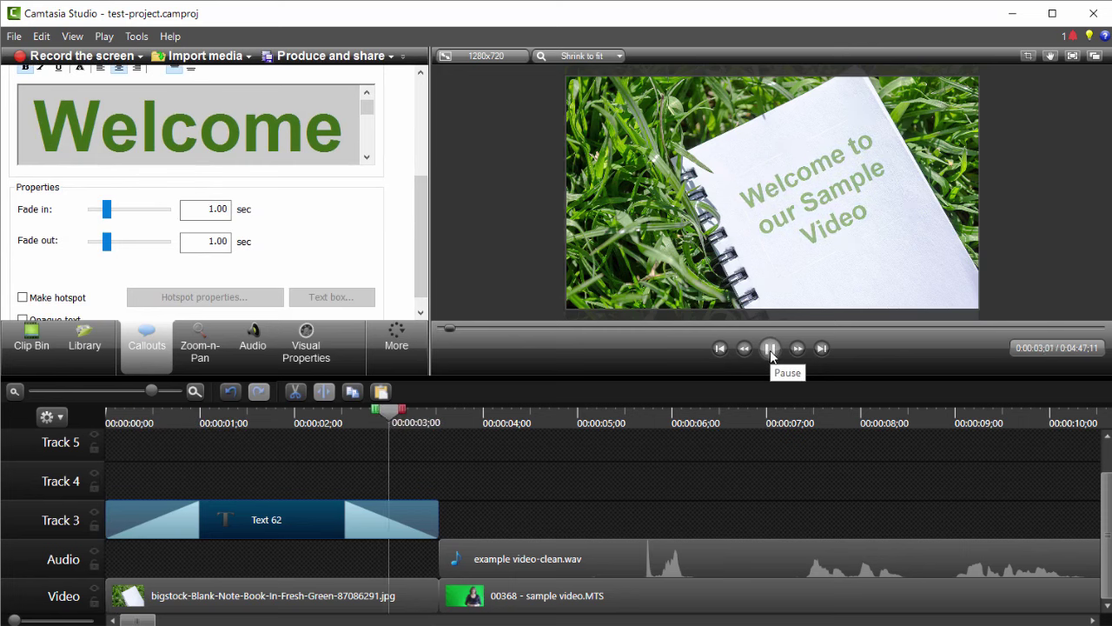
click(771, 349)
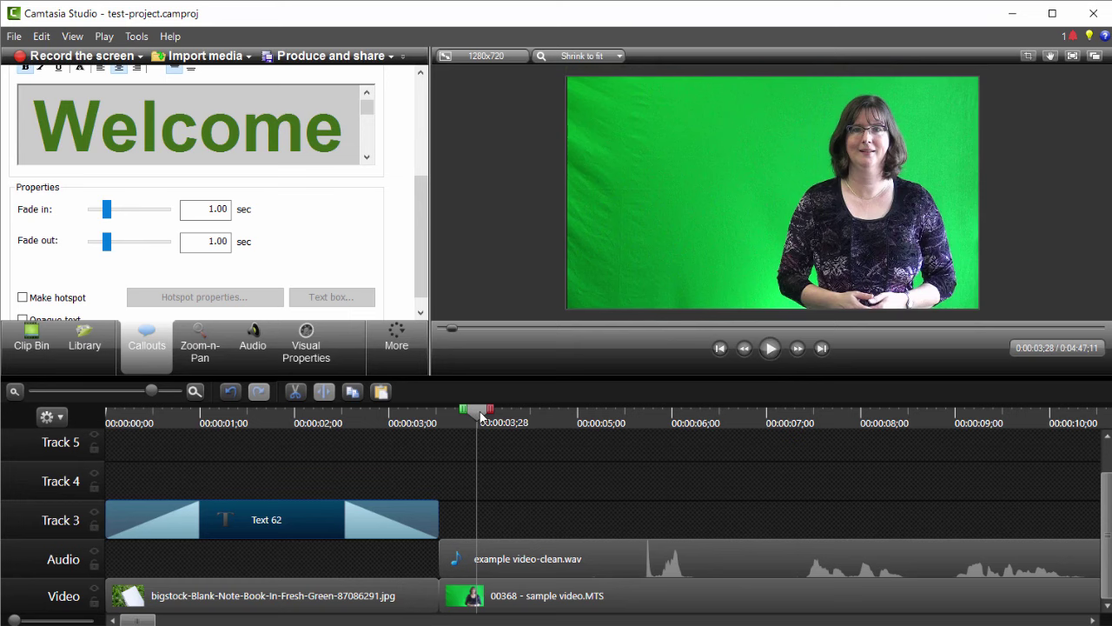
drag(481, 414, 71, 405)
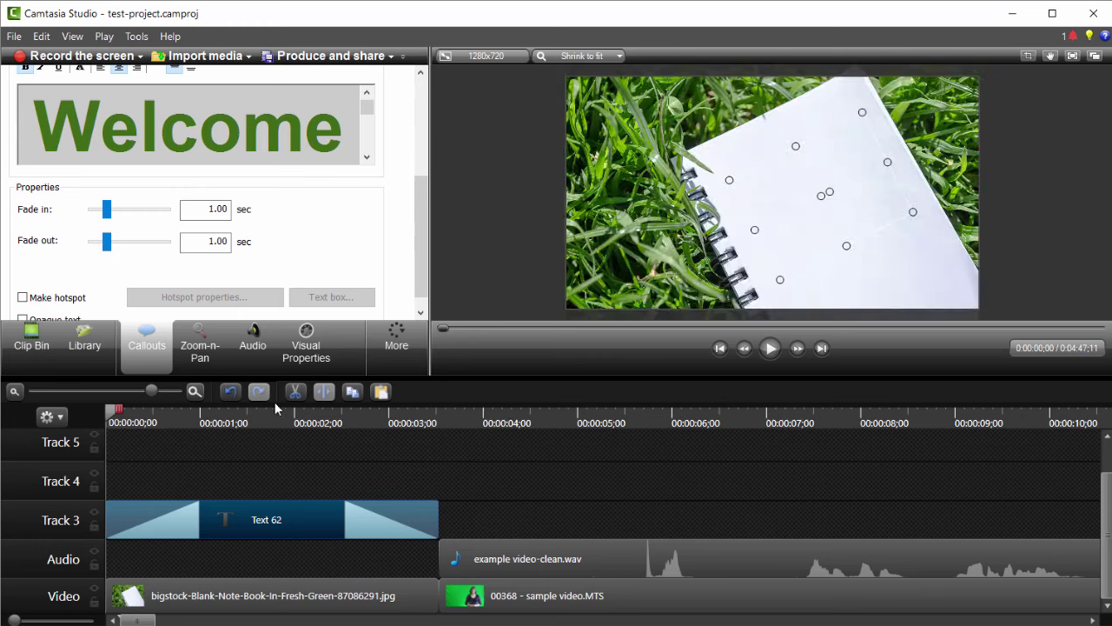
- Set the Text 62 callout's Fade in and Fade out durations to 0
drag(191, 208, 272, 206)
text(0)
key(Tab)
text(0)
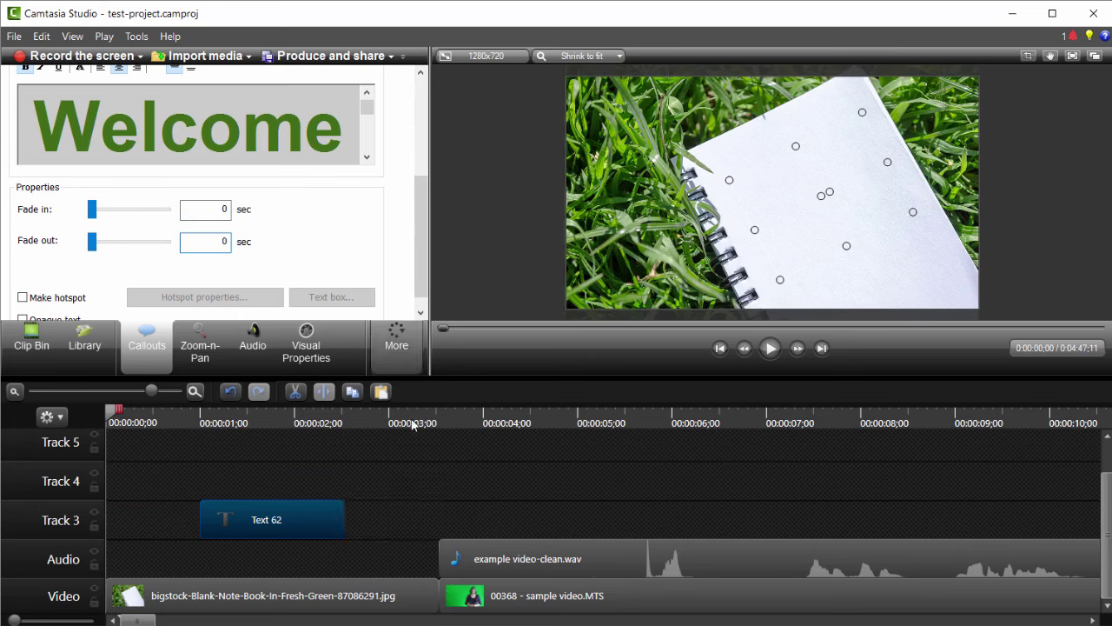
- Stretch the Text 62 clip from 0:00 up to the video clip's start, then preview it
drag(347, 519, 437, 520)
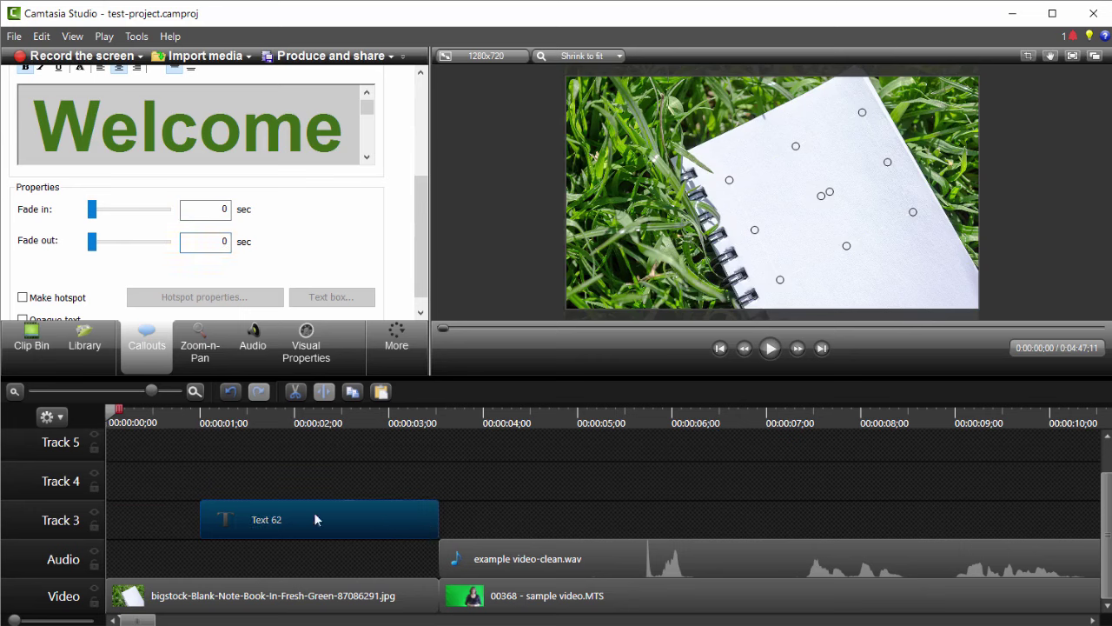
drag(200, 518, 106, 512)
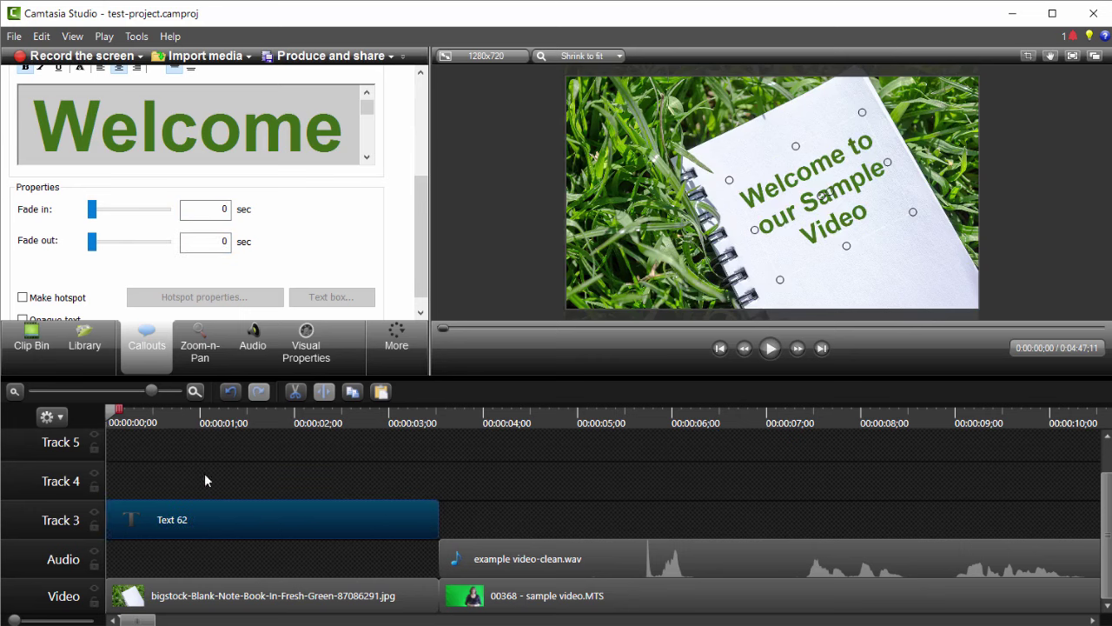
click(771, 349)
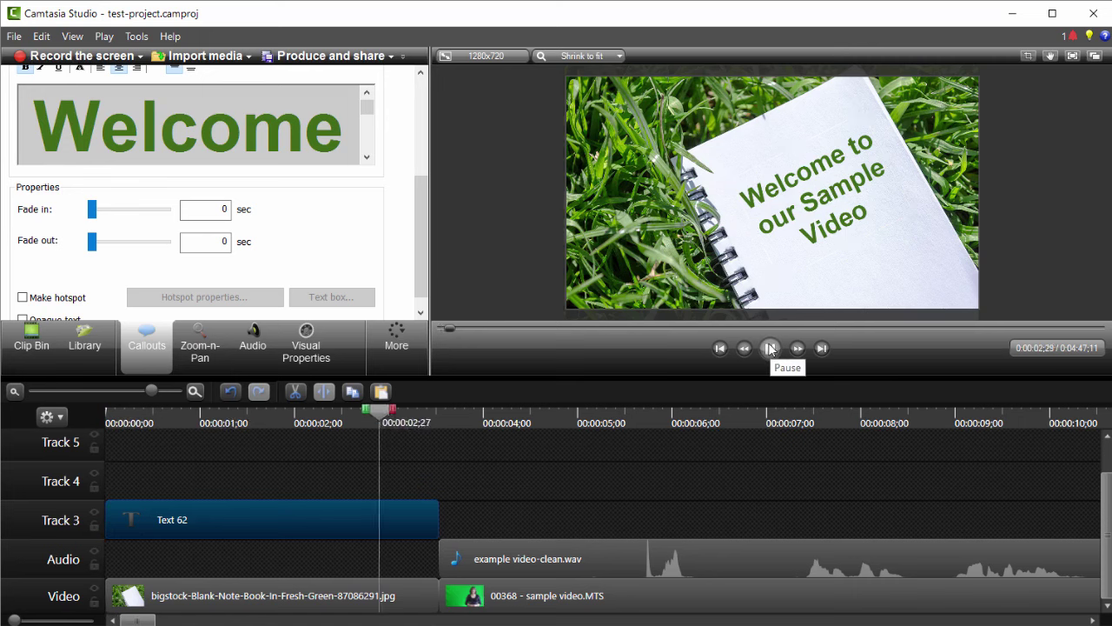
click(771, 348)
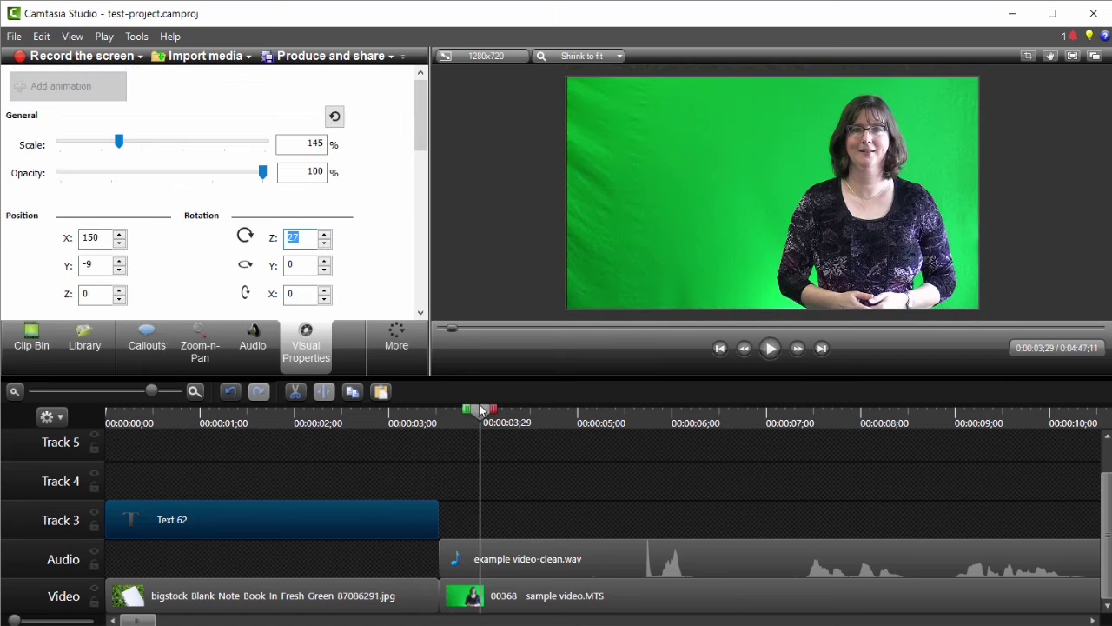
- Return the playhead to 0;14 and add an animation to Text 62 starting at 0;13
drag(479, 410, 199, 415)
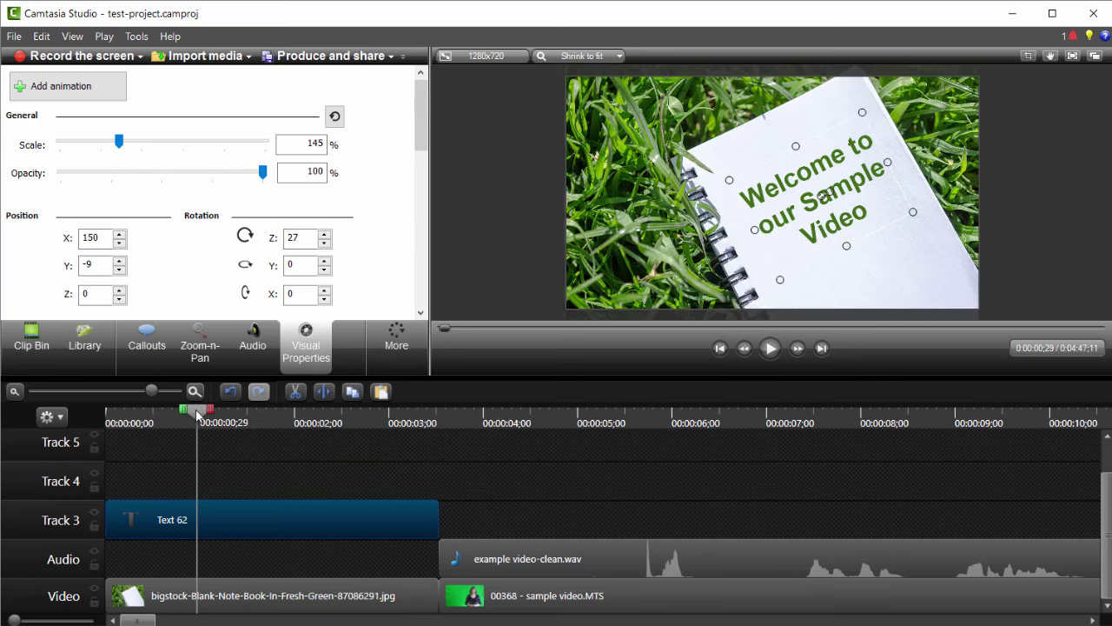
drag(198, 415, 154, 418)
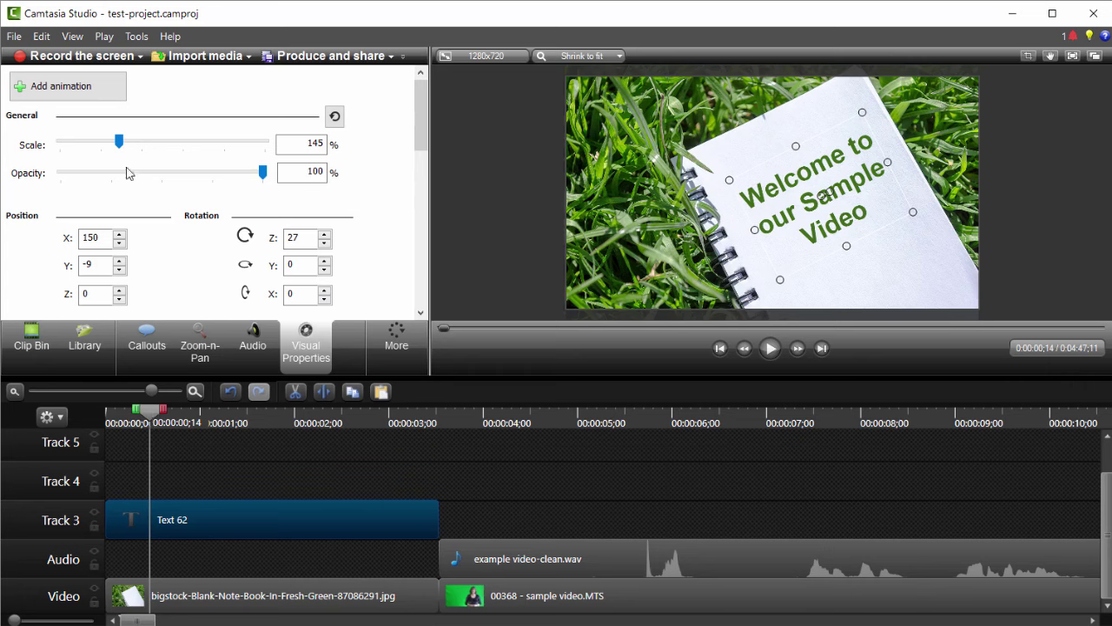
click(96, 86)
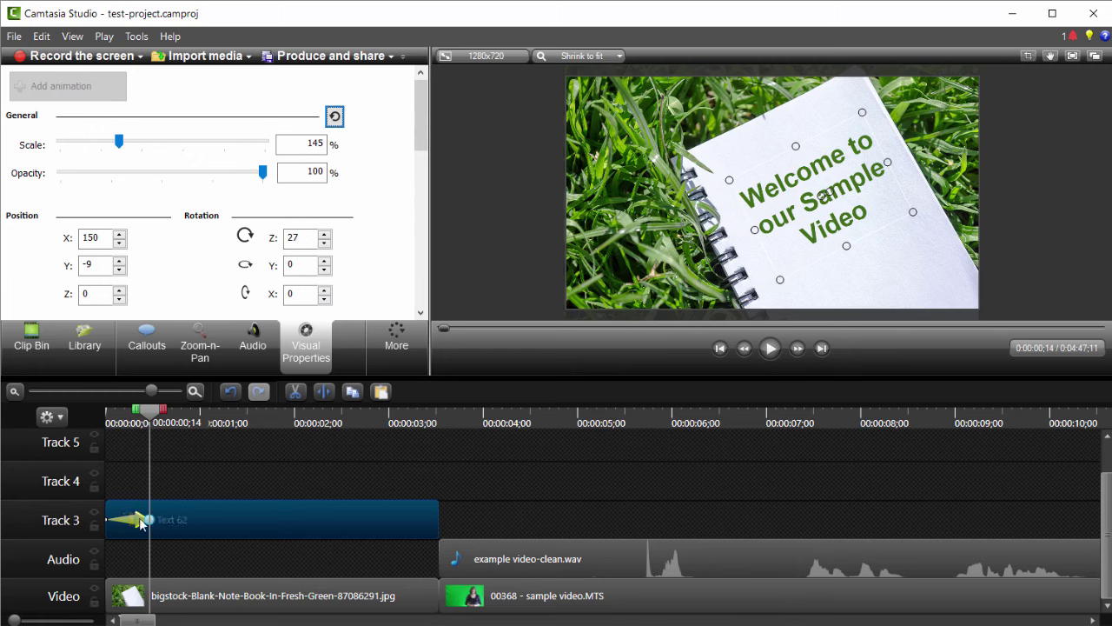
drag(141, 520, 186, 524)
- Check the animation's end at 0;28 and start at 0;13, then return near the start
click(193, 519)
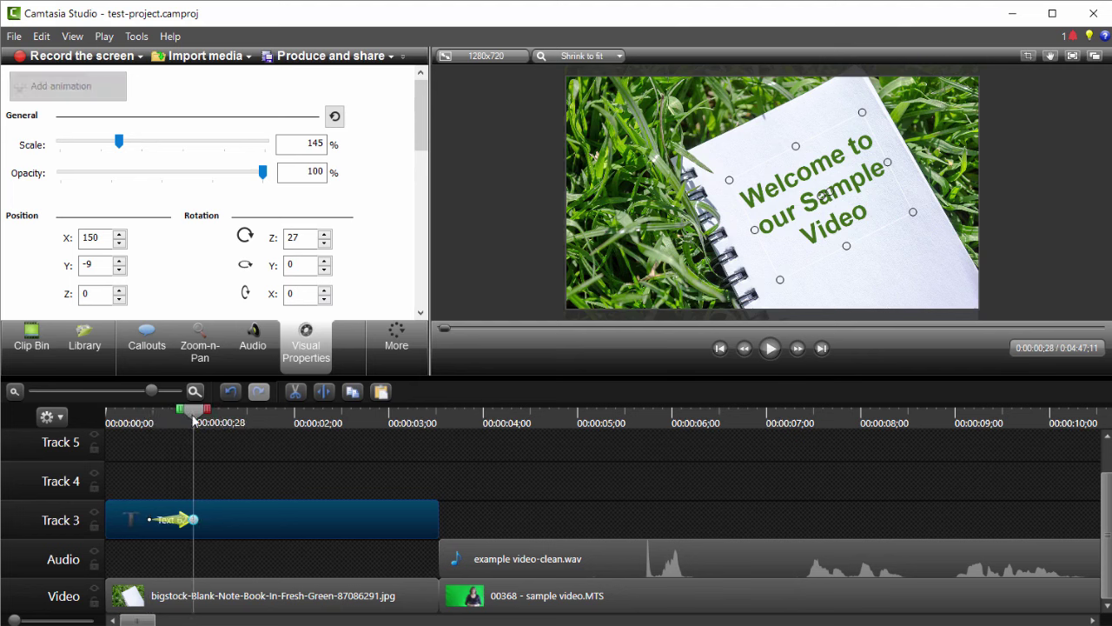
drag(193, 418, 147, 434)
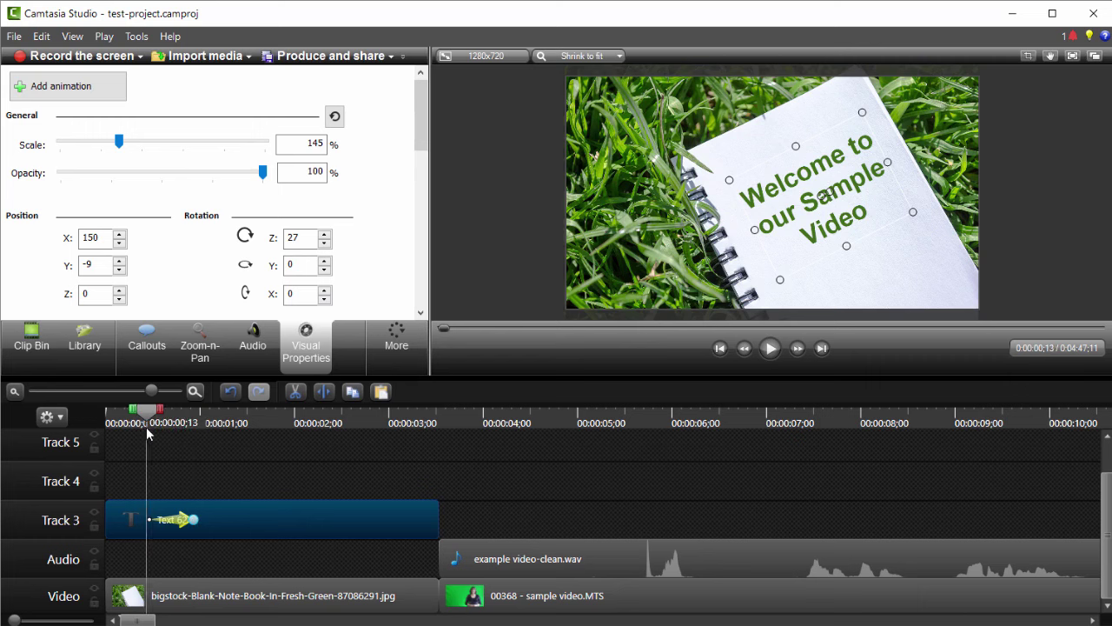
click(193, 518)
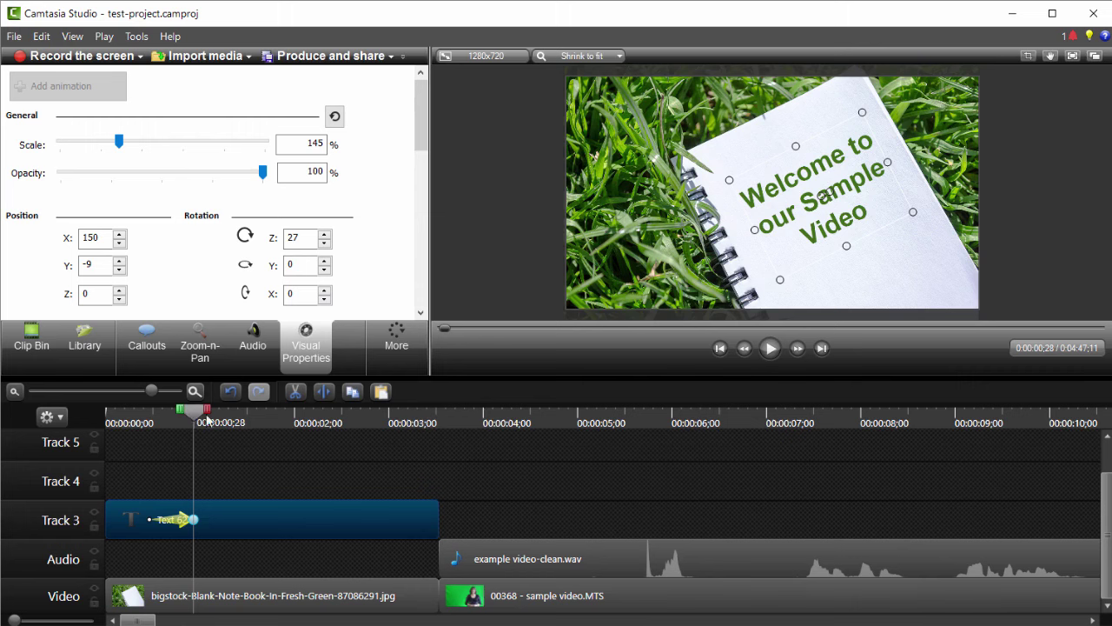
drag(193, 415, 101, 417)
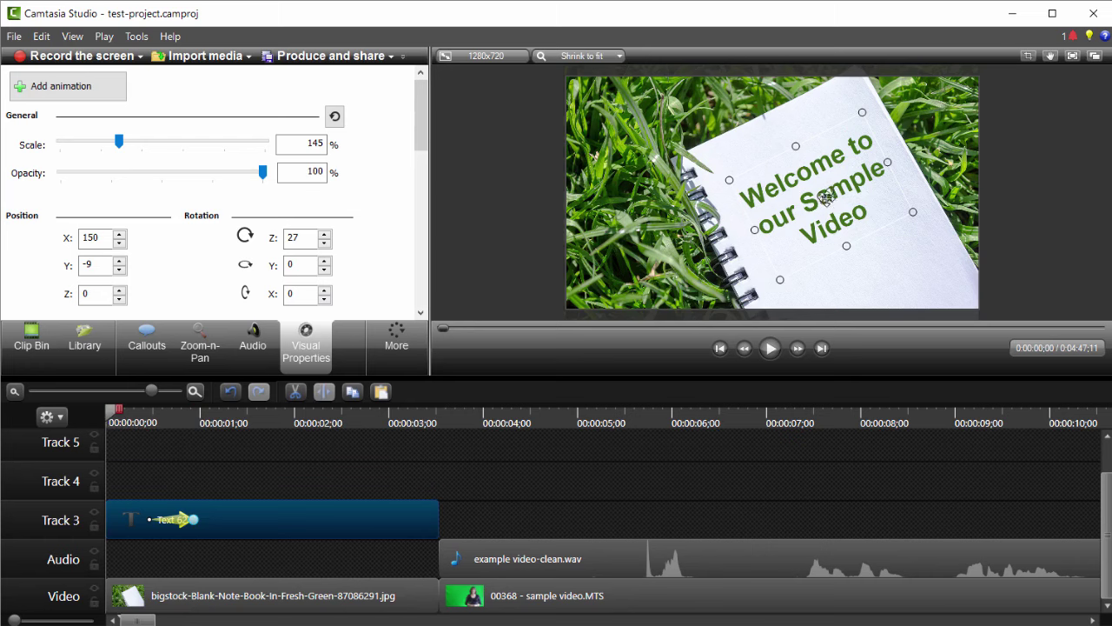
- Move the welcome text up off the picture and set the preview zoom to 25%
drag(827, 199, 708, 2)
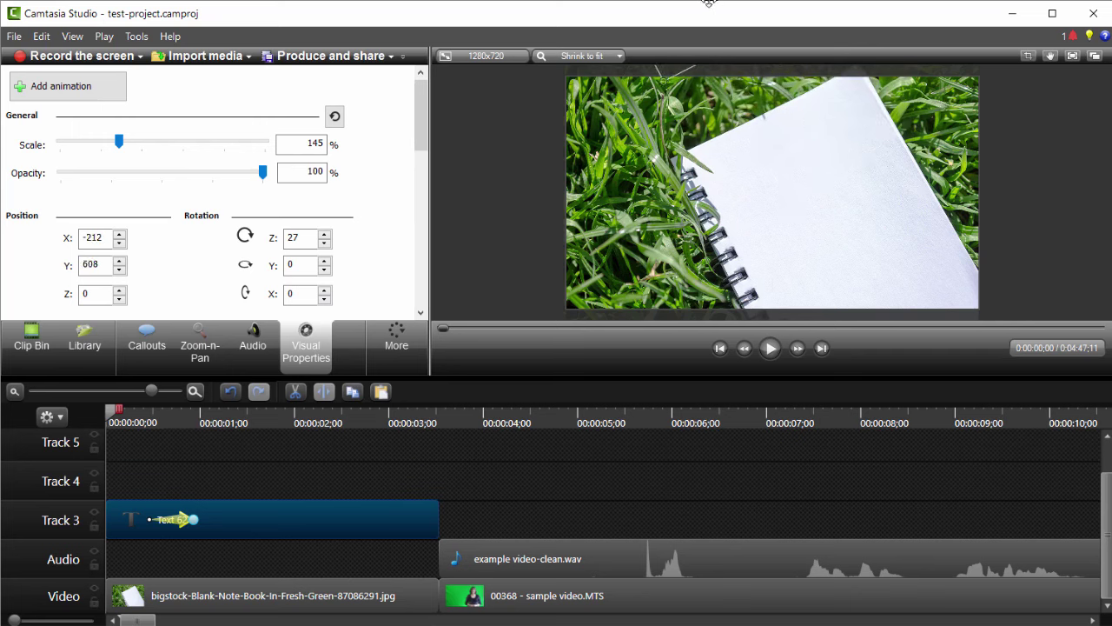
click(619, 56)
key(Down)
key(Down)
key(Down)
key(Return)
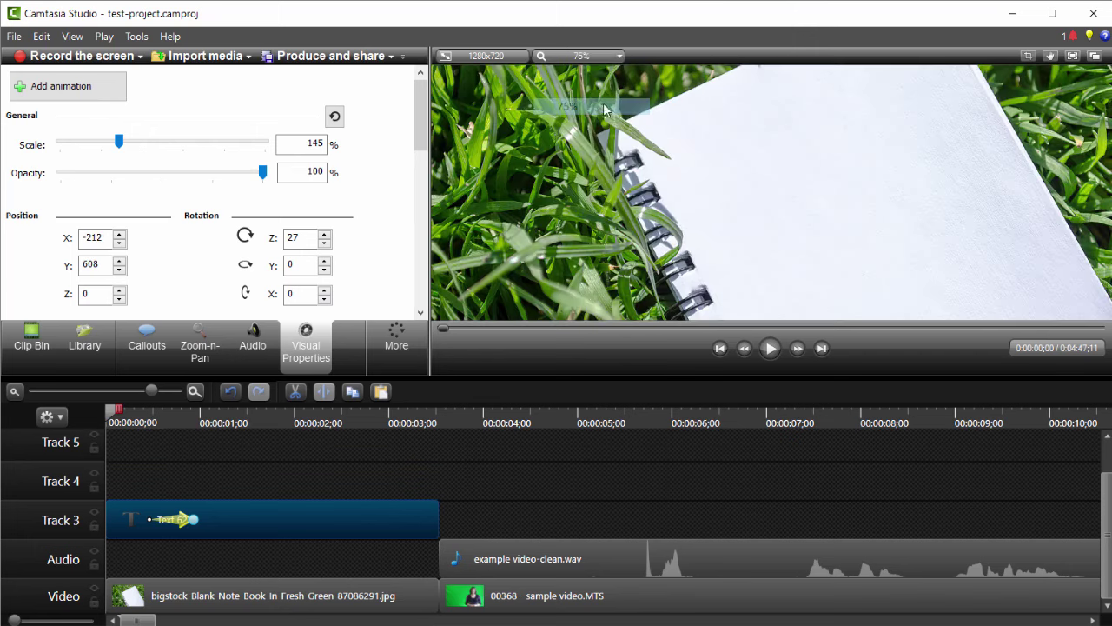
click(620, 56)
click(599, 74)
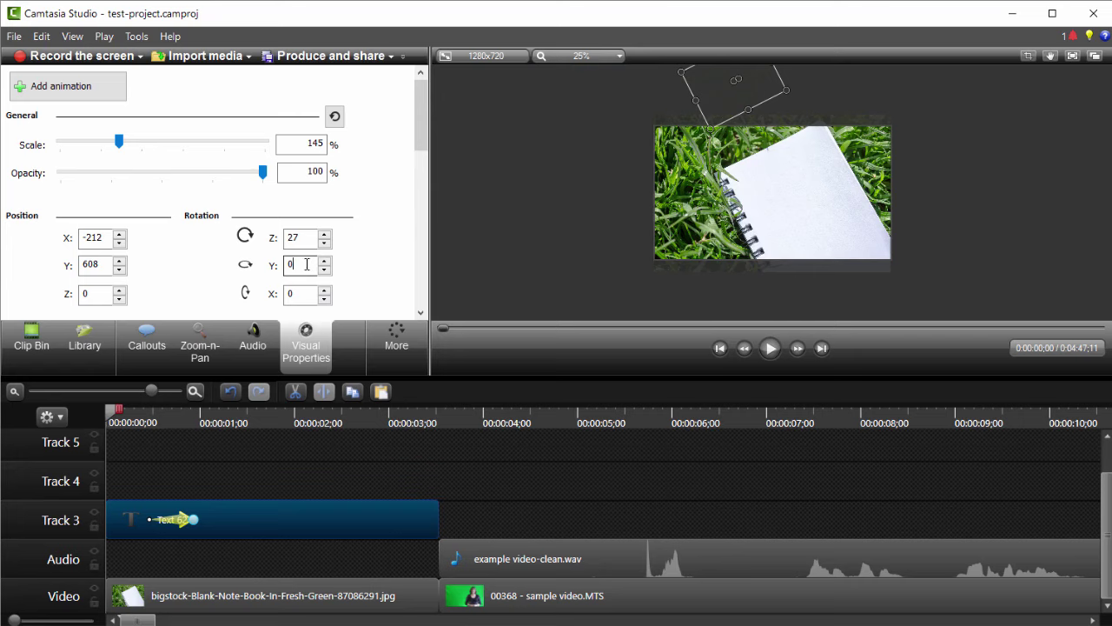
- Set the text's starting Rotation Y to 90 and preview the fly-in
double_click(305, 265)
text(90)
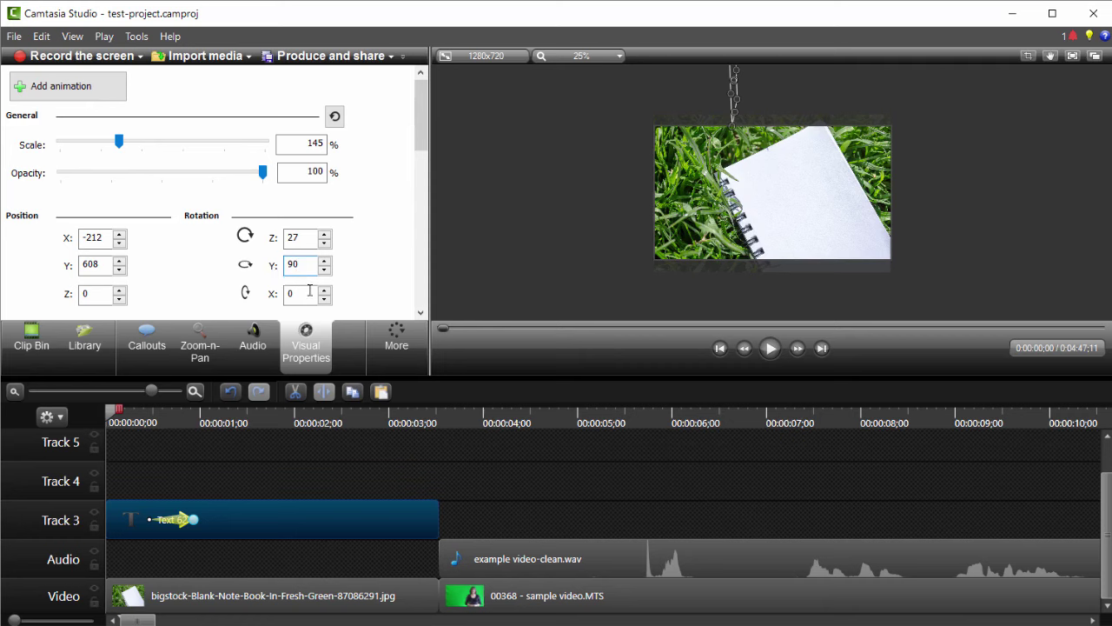
click(770, 348)
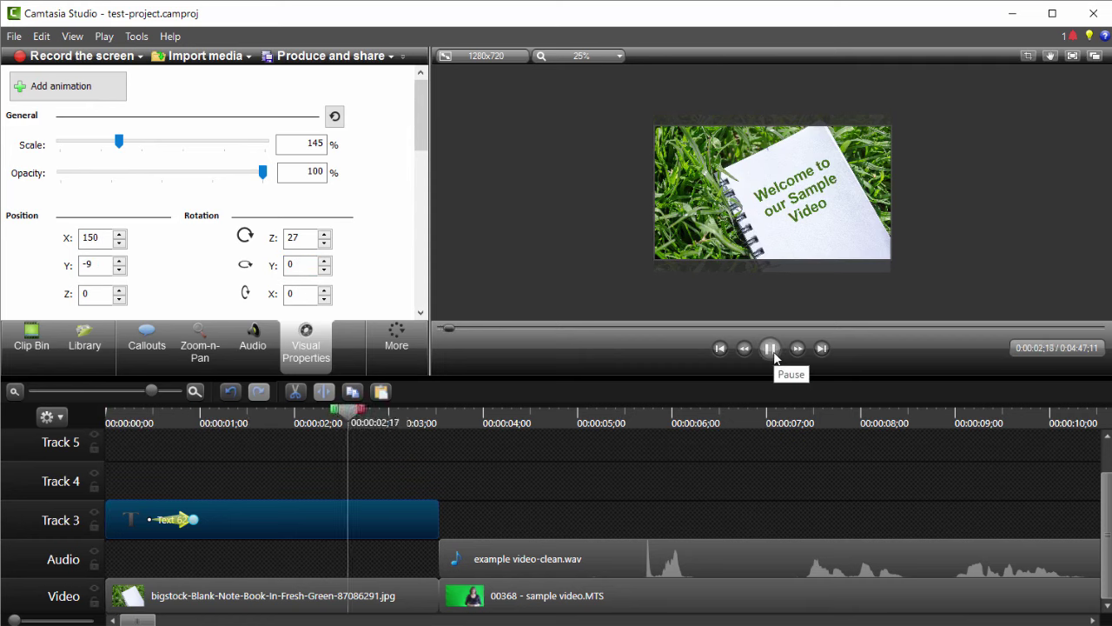
click(771, 348)
drag(486, 410, 144, 412)
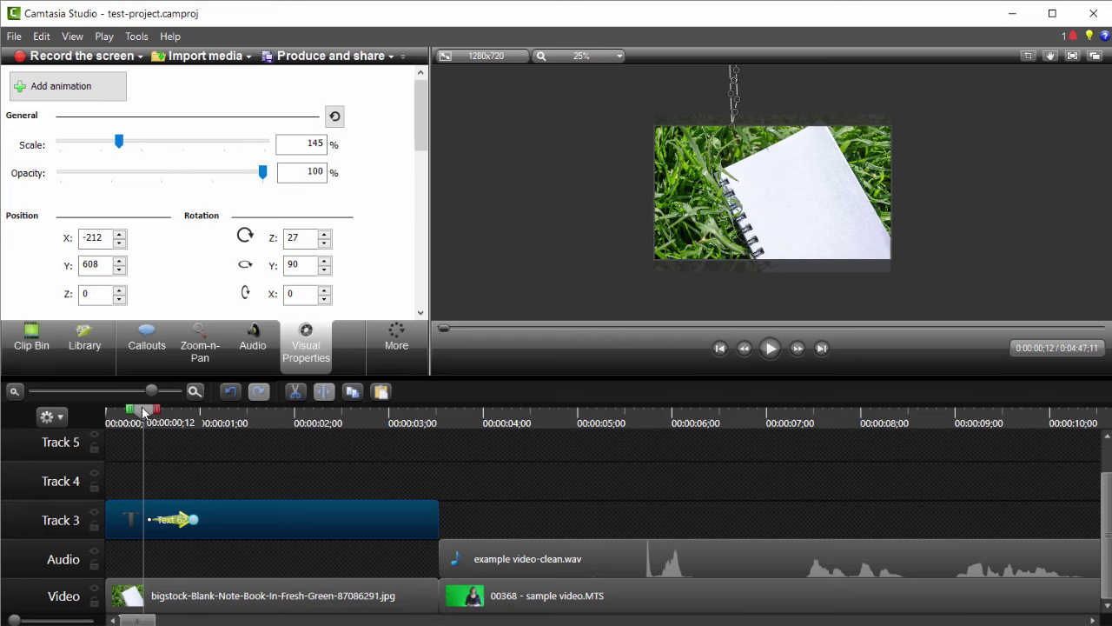
- Reset Rotation Y to 0 and set Rotation X to 90
double_click(300, 264)
text(0)
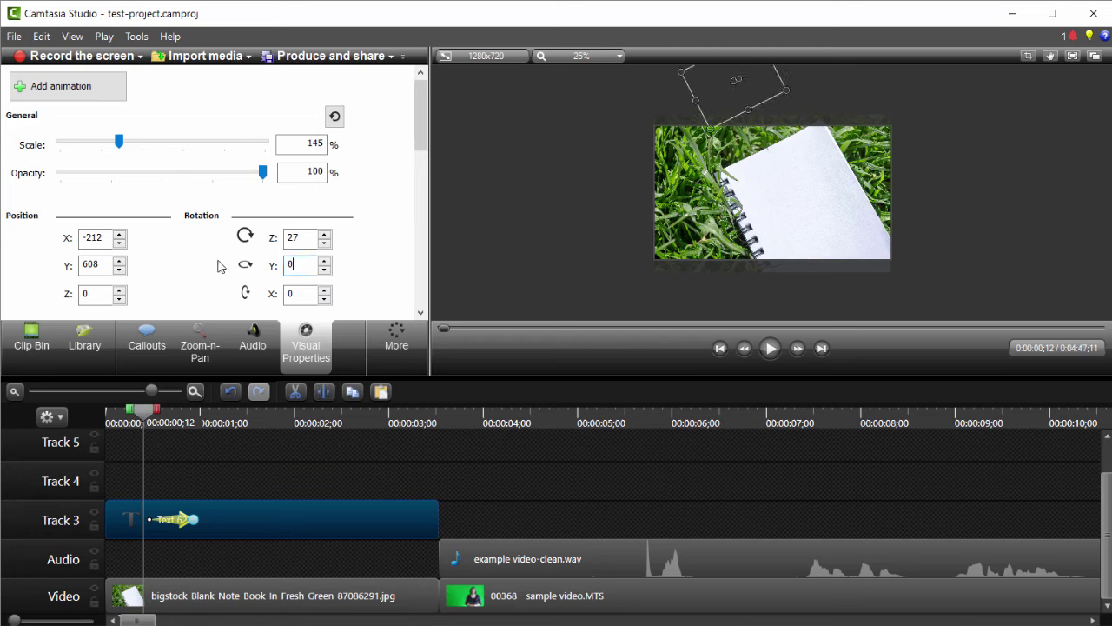
double_click(302, 298)
text(90)
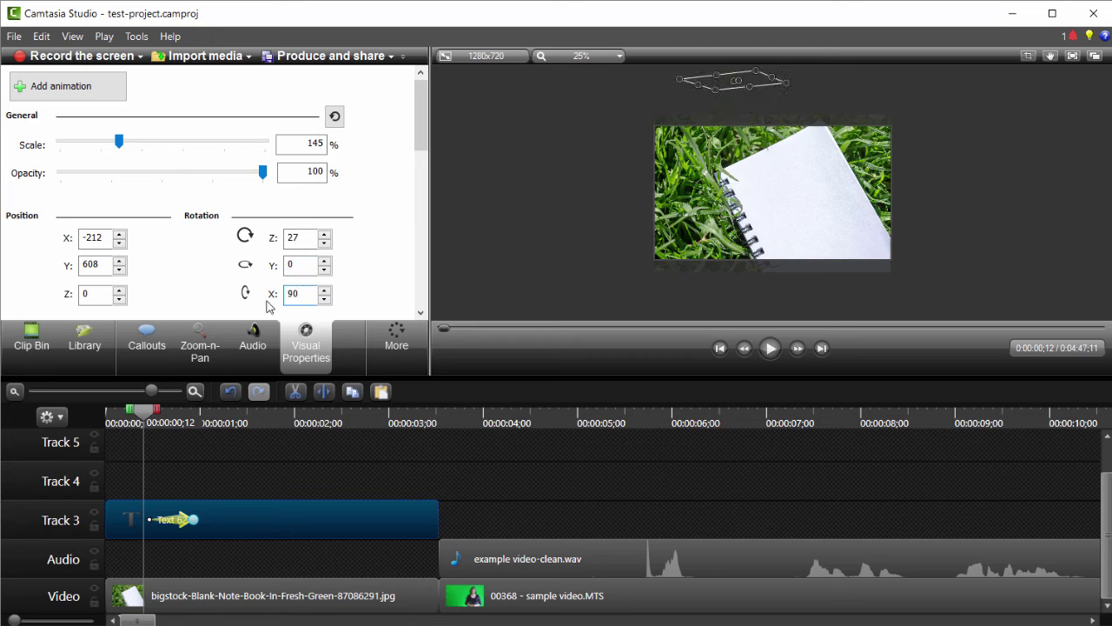
- Lengthen the fly-in animation for a slower entry and preview it from the start
drag(193, 520, 332, 519)
drag(142, 410, 107, 409)
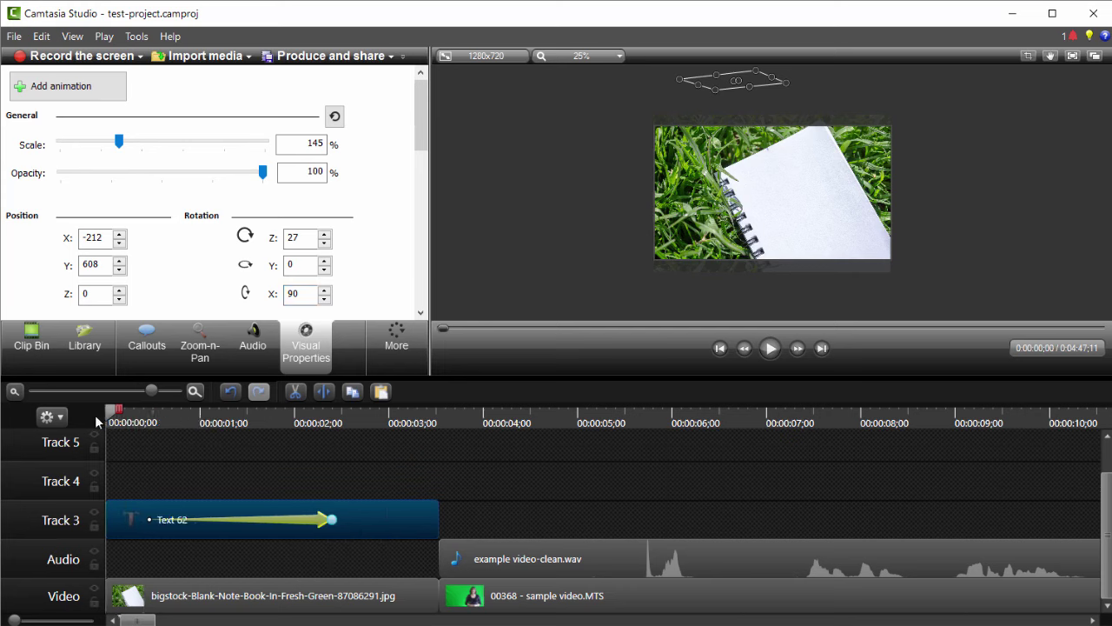
click(770, 349)
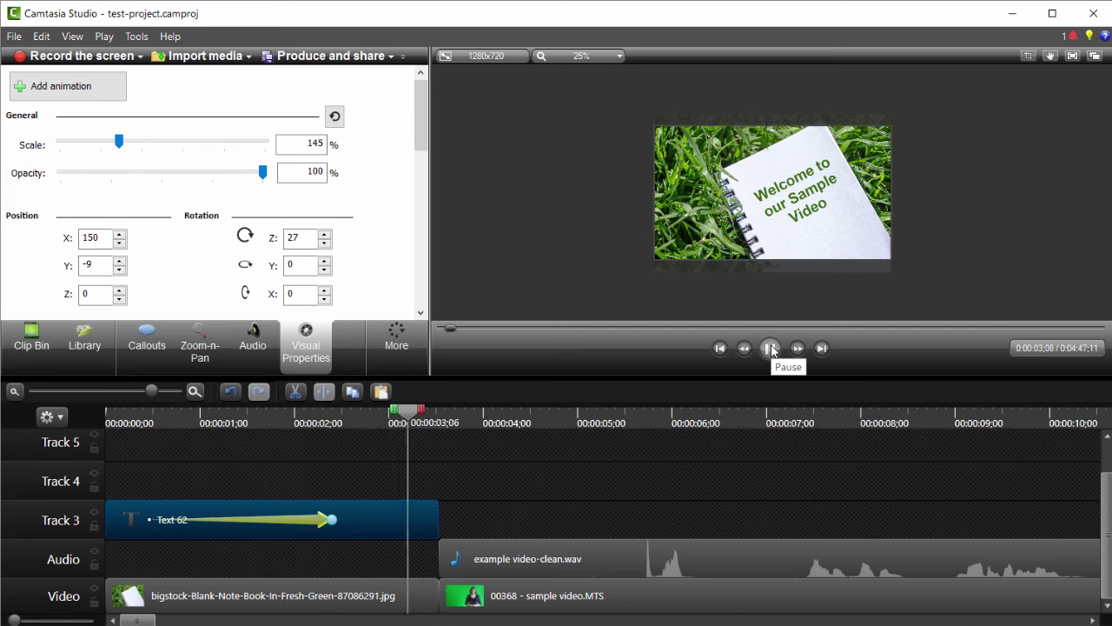
click(770, 348)
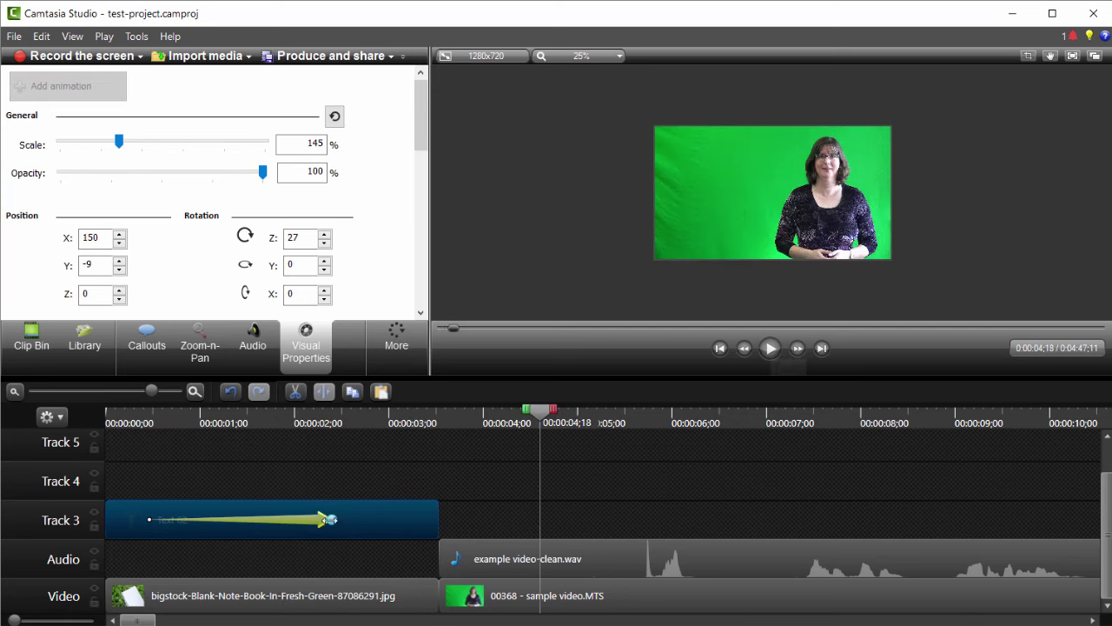
- Extend the animation's end further, near the 0;03;16 clip end, and replay the intro
drag(341, 521, 379, 520)
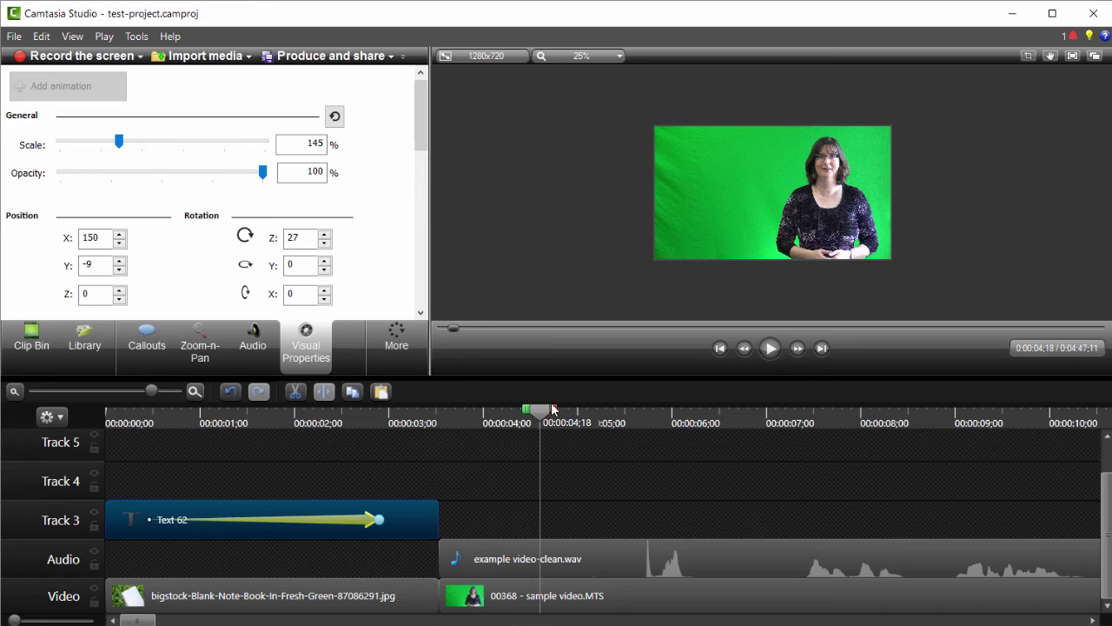
drag(542, 412, 439, 412)
click(110, 419)
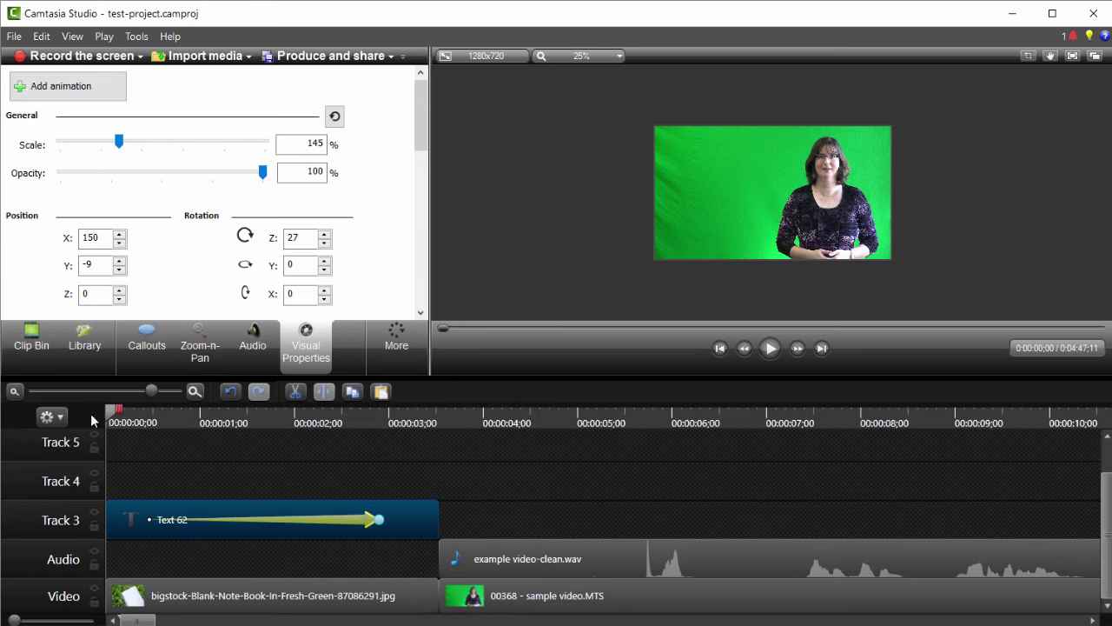
click(771, 348)
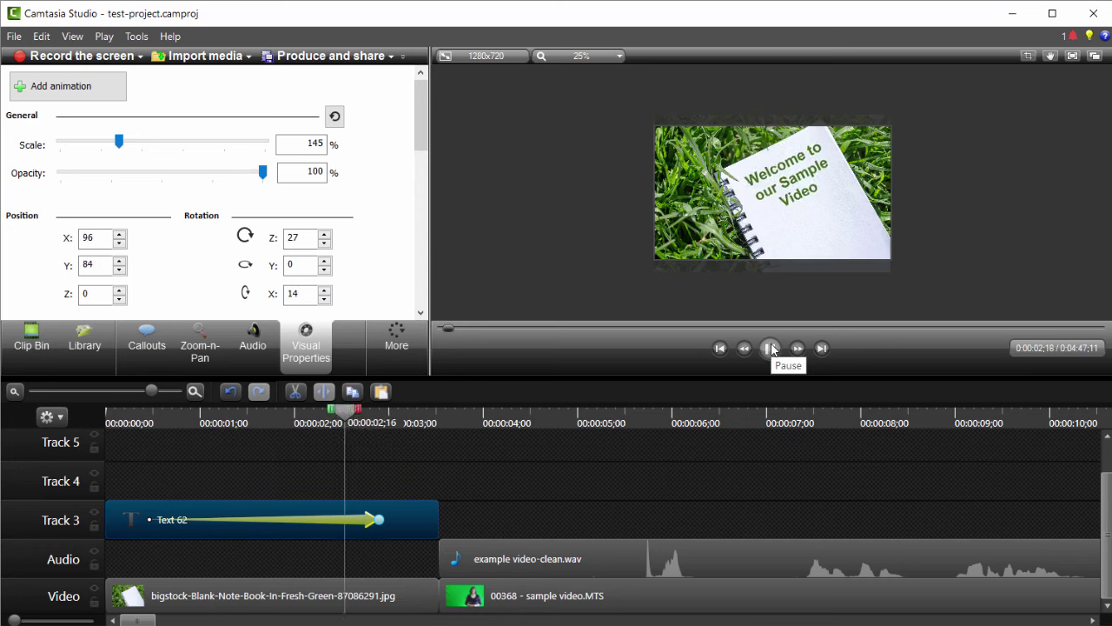
click(771, 348)
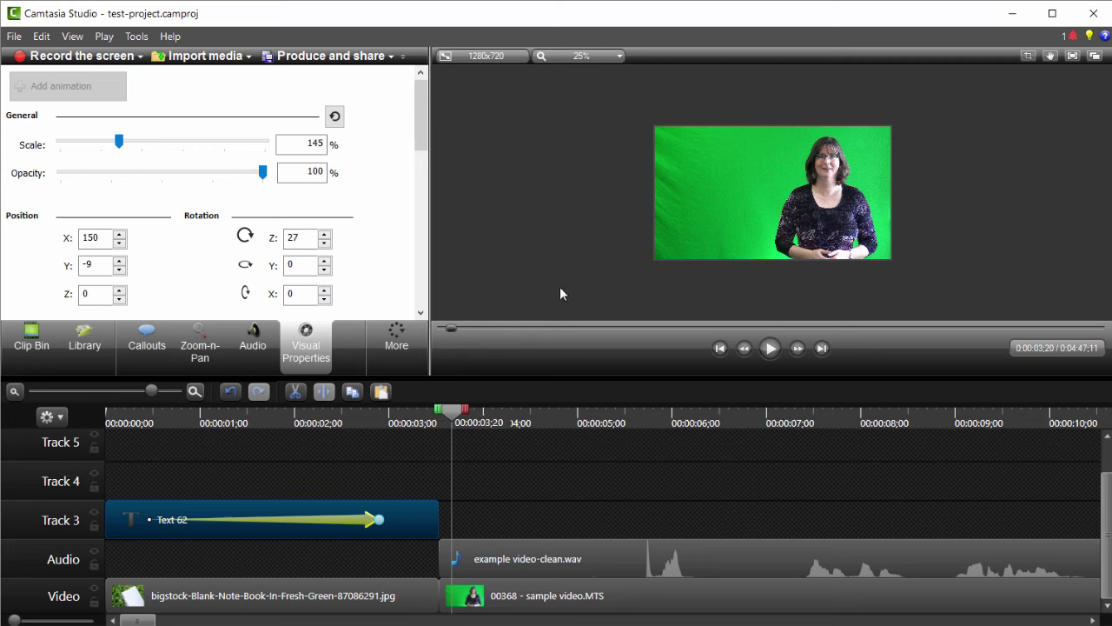
drag(439, 409, 156, 407)
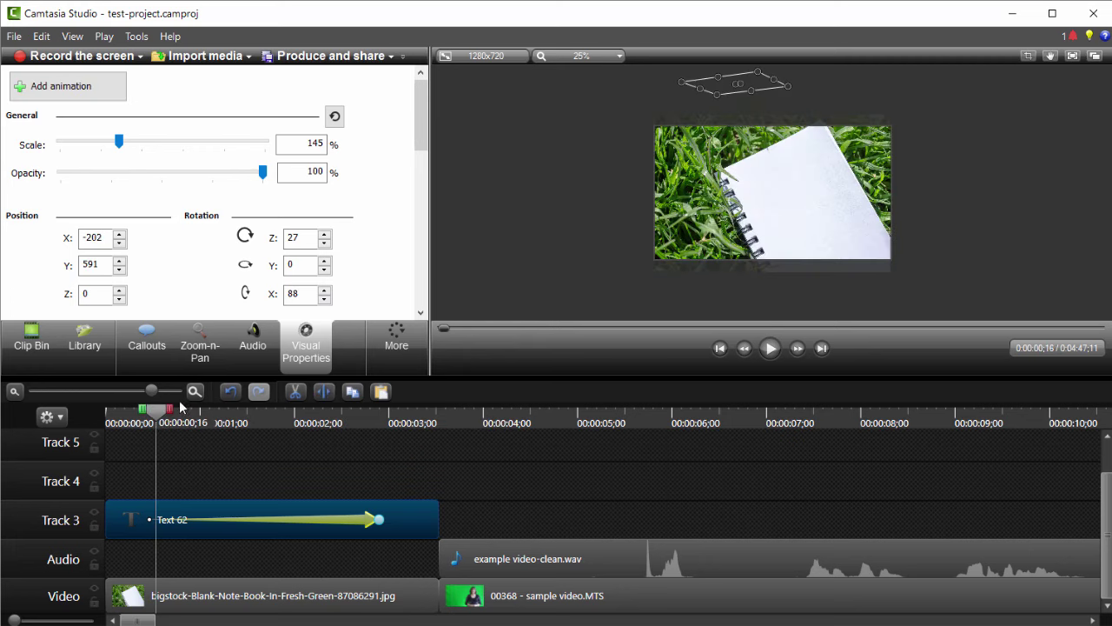